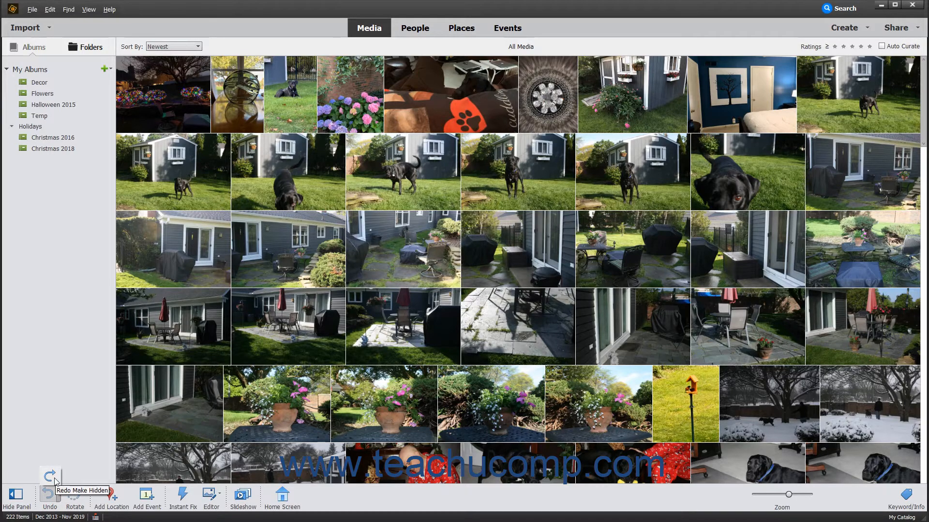
# Step: Rotate the glass ornament photo 90° left, and rotate it back 90° right
pyautogui.click(76, 399)
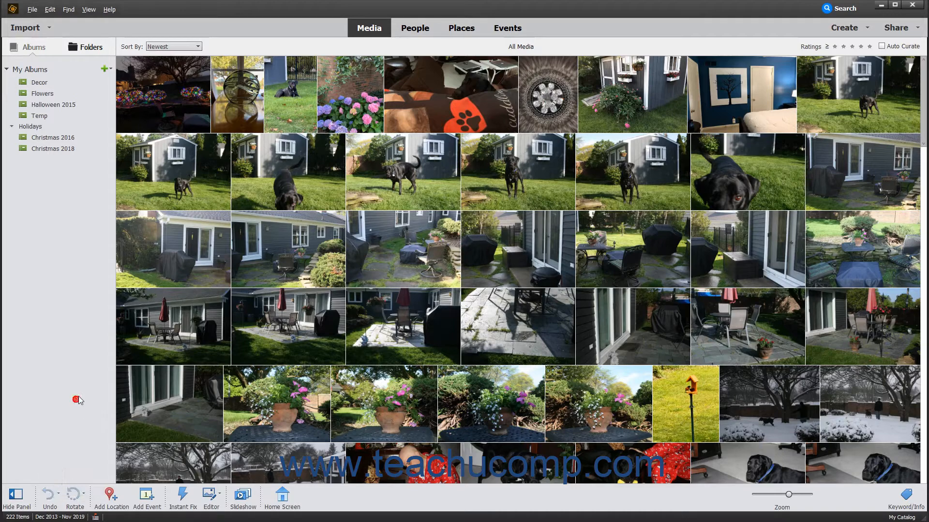
pyautogui.click(247, 110)
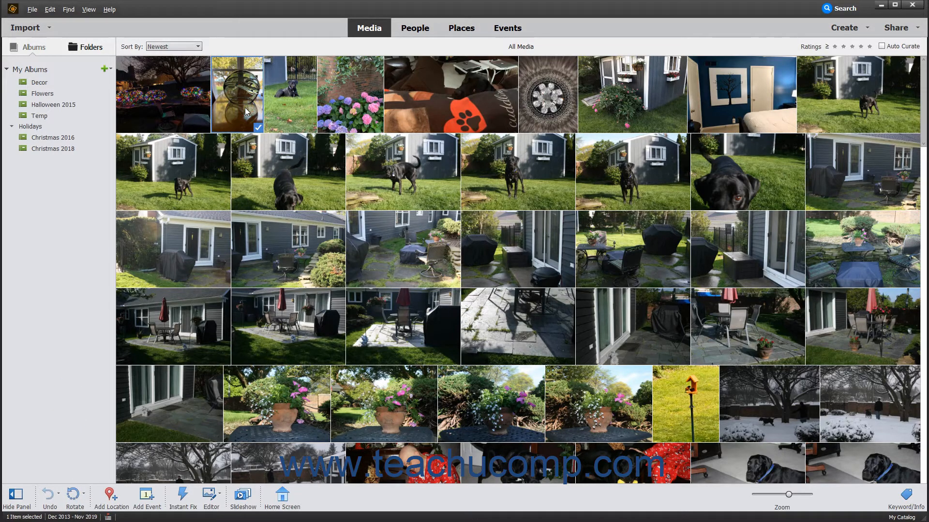
pyautogui.click(78, 496)
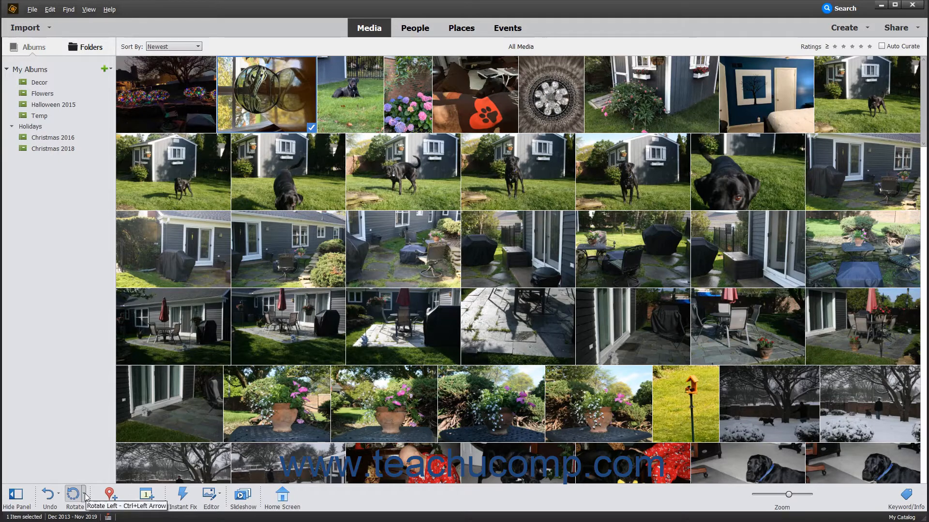
pyautogui.click(84, 495)
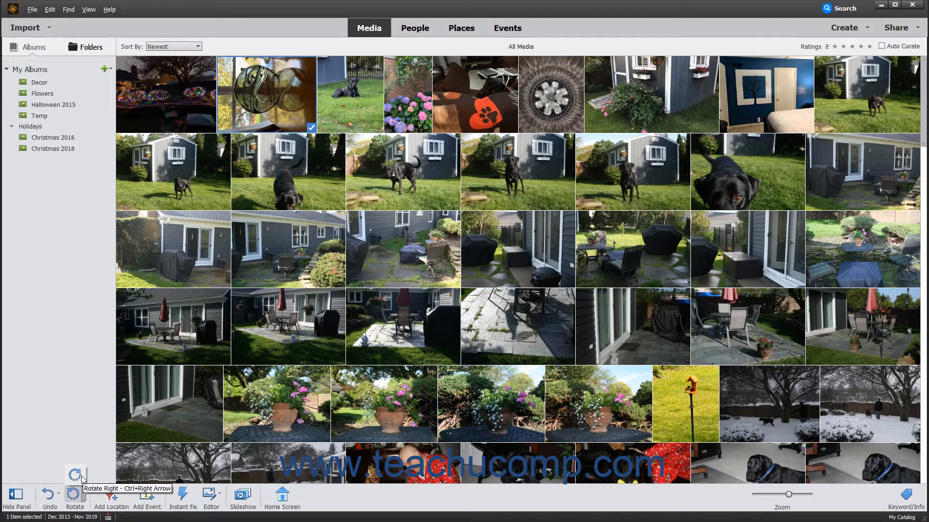
pyautogui.click(75, 475)
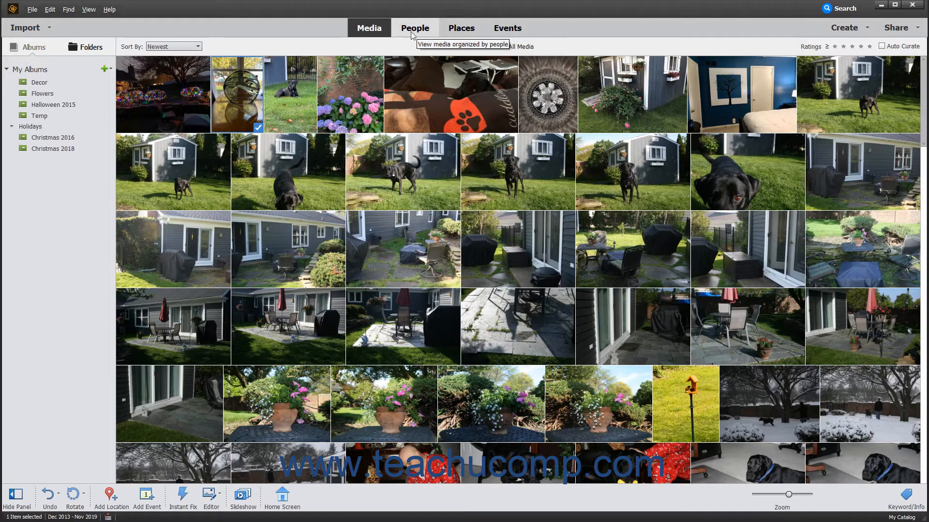
# Step: Review the Media-Analysis preferences for automatic face recognition and smart tags, and accept them as they are
pyautogui.click(53, 10)
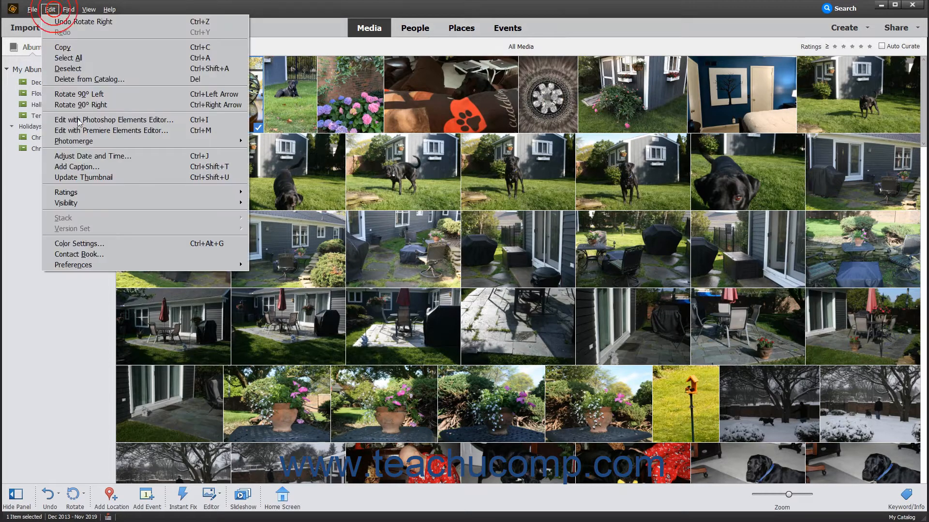
pyautogui.moveTo(129, 267)
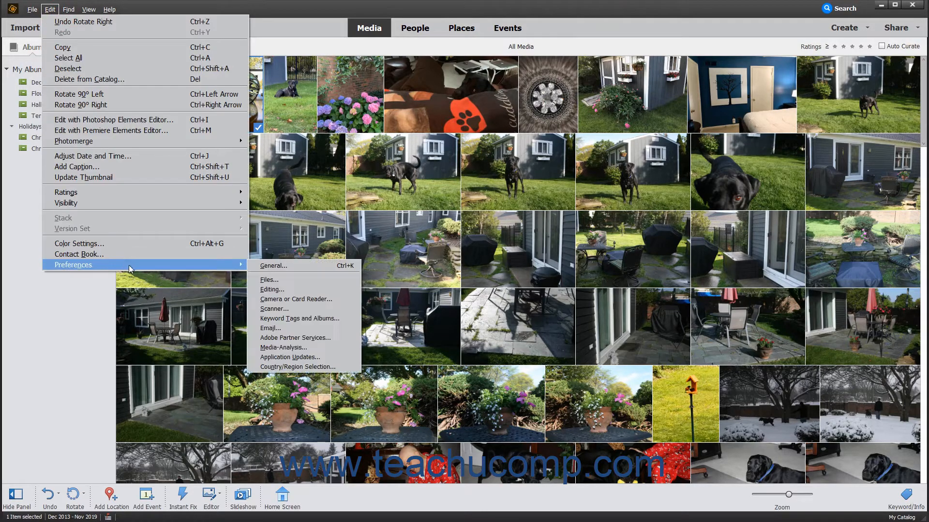
pyautogui.click(284, 348)
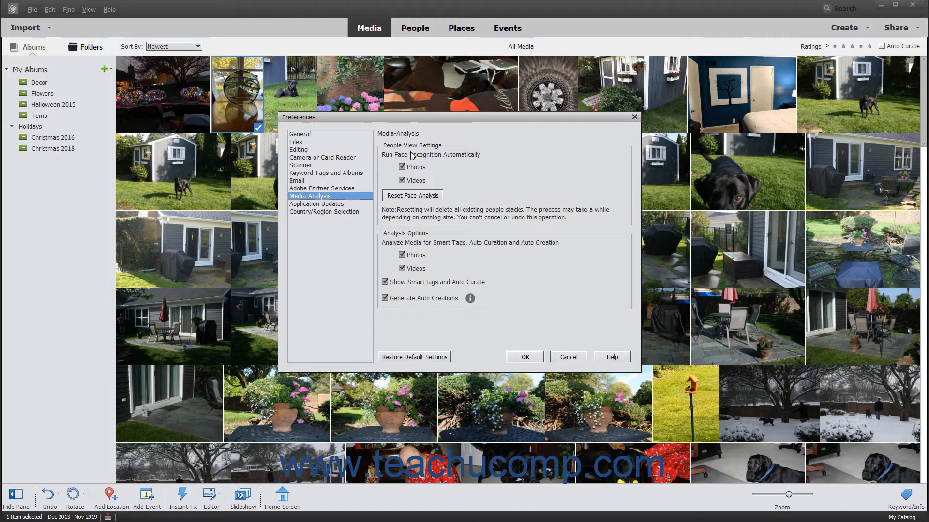
pyautogui.click(526, 357)
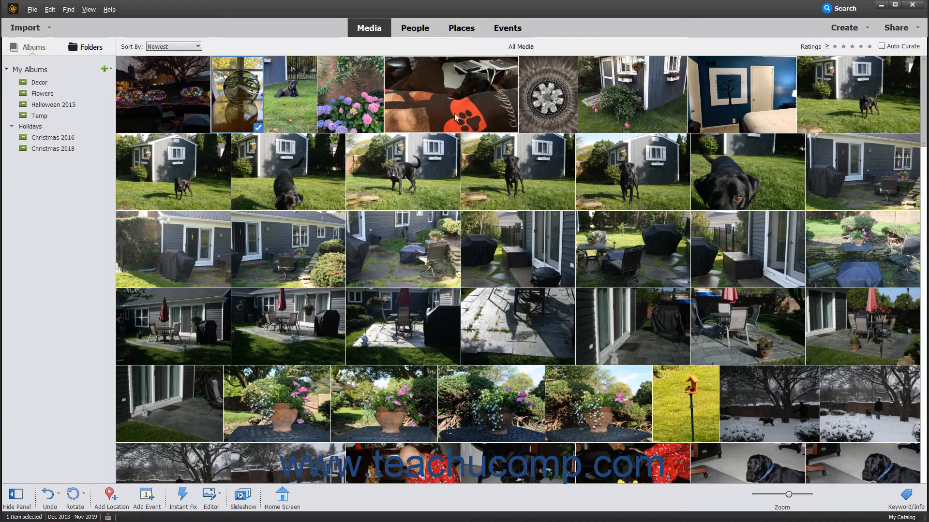
# Step: Examine the individual faces grouped in the second unnamed people stack, and close the face list
pyautogui.click(426, 30)
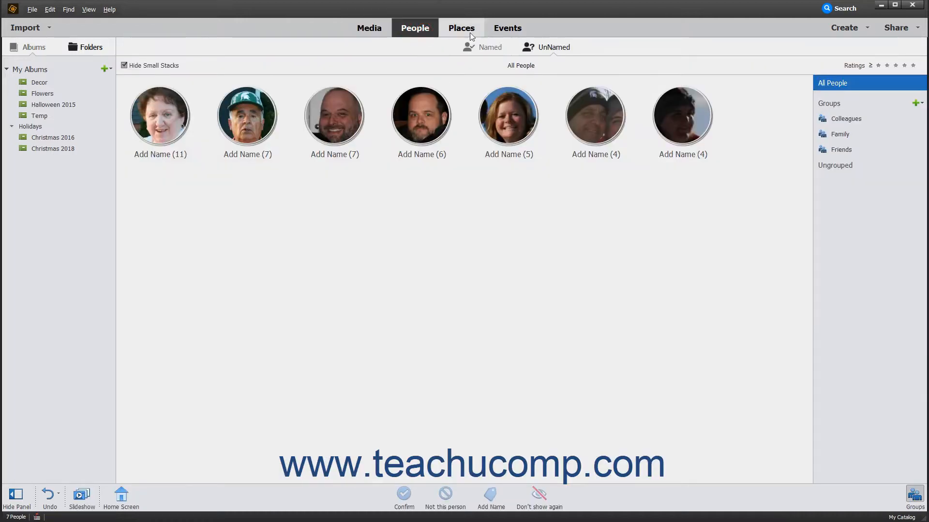
pyautogui.click(549, 51)
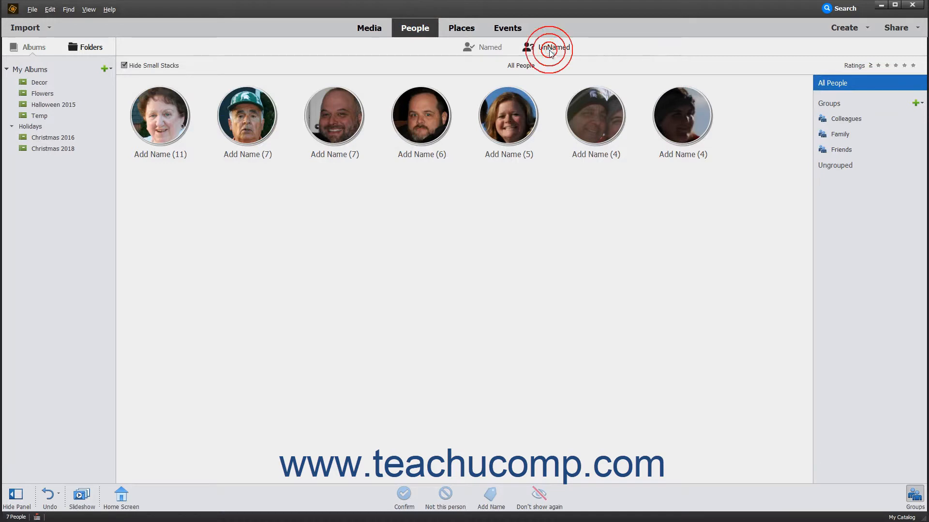
pyautogui.moveTo(240, 155)
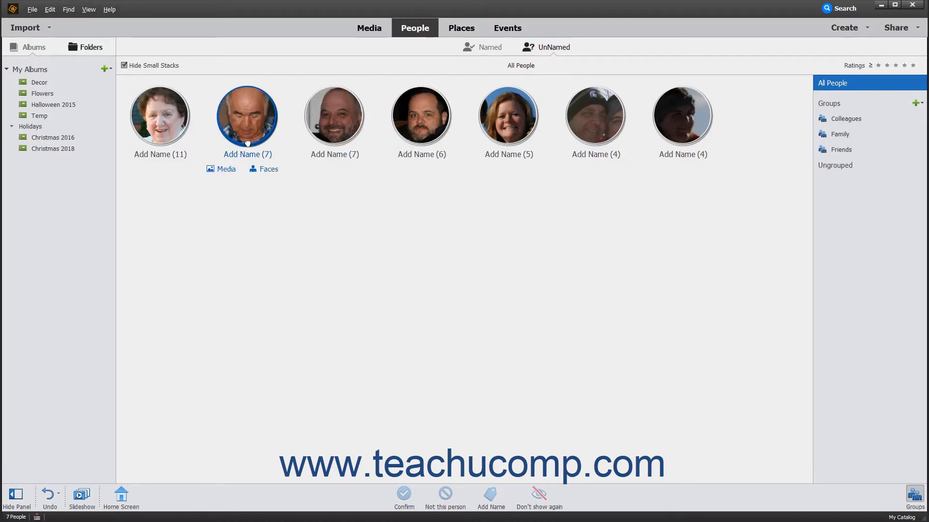
pyautogui.click(247, 143)
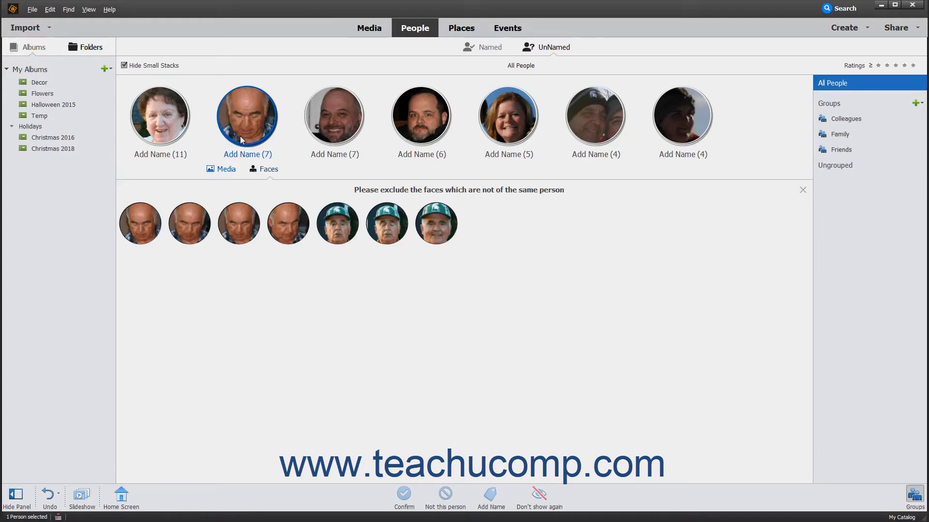
pyautogui.moveTo(343, 219)
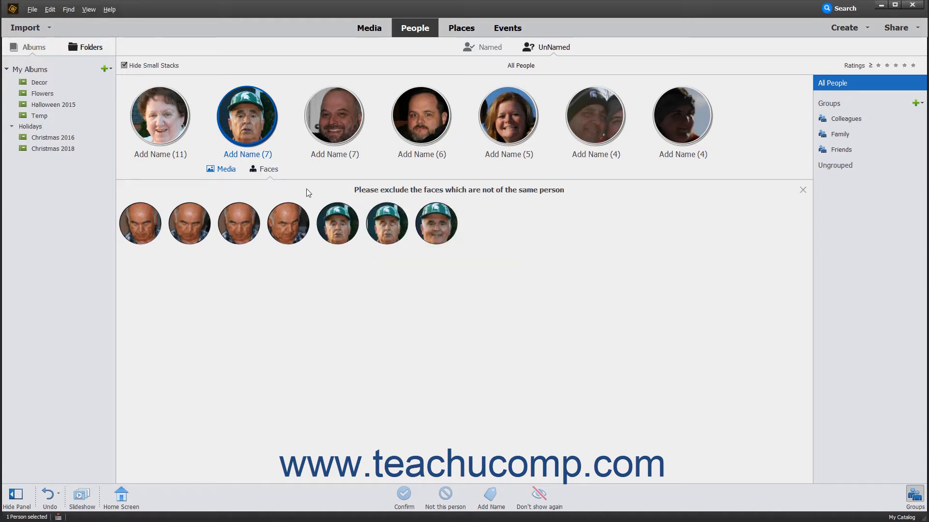
pyautogui.click(802, 190)
# Step: Name the unnamed stack of the man in the green cap with the person's first name
pyautogui.moveTo(249, 157)
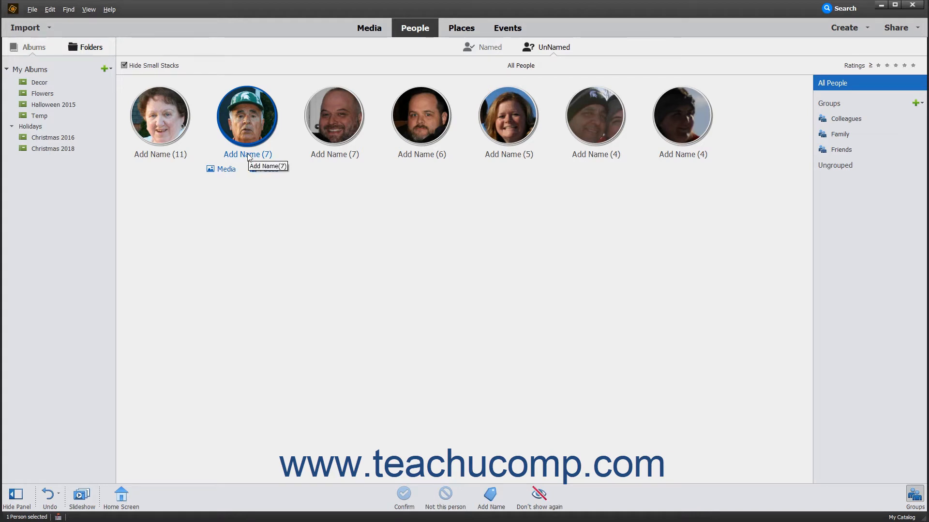
pyautogui.click(248, 155)
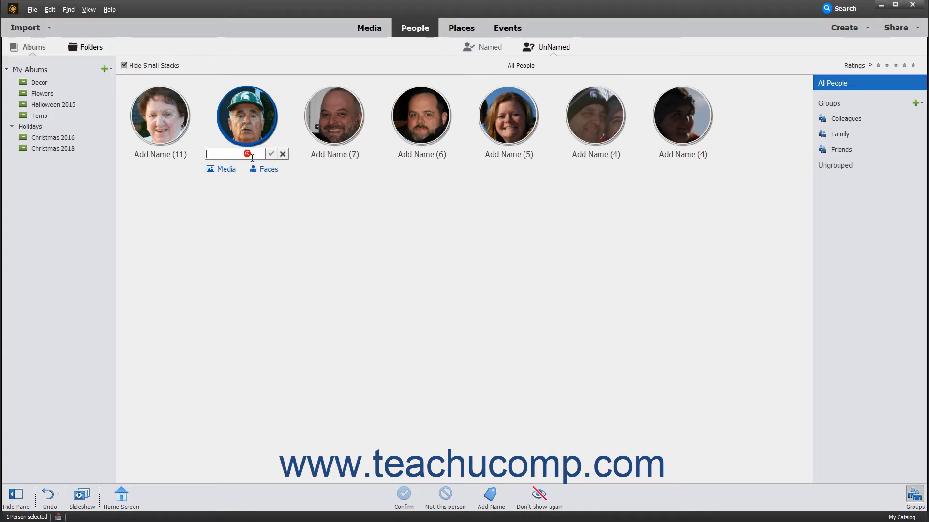
pyautogui.write('Tony')
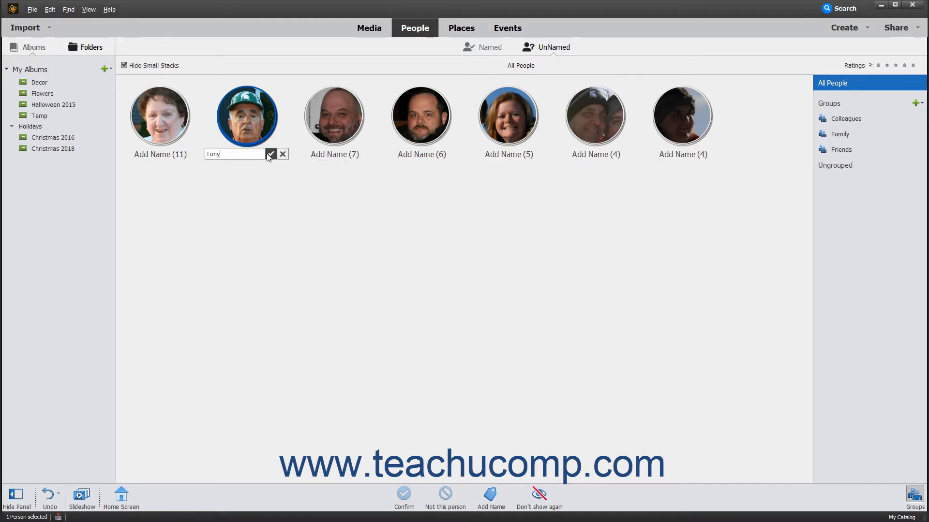
pyautogui.click(271, 154)
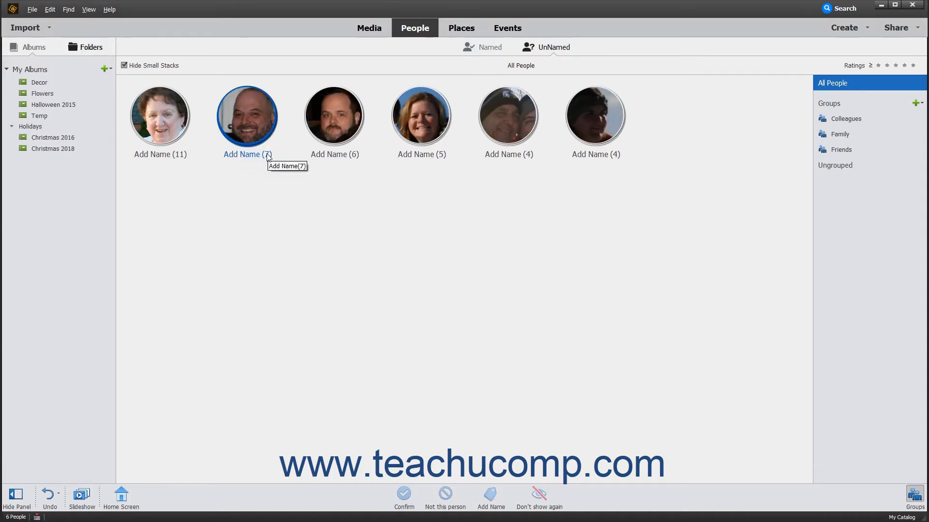
# Step: Add a person with their first name to the media photo of the man in red pajamas beside the dog
pyautogui.click(370, 32)
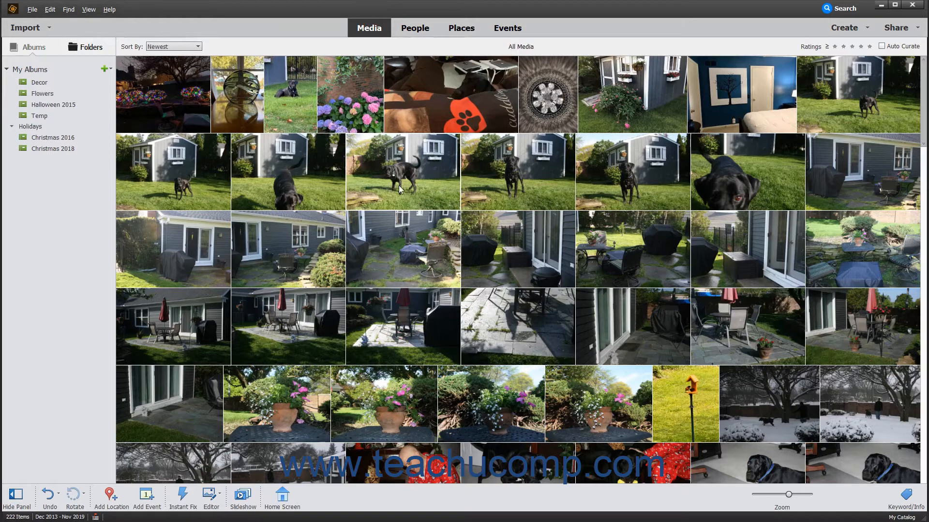
pyautogui.scroll(-2, 416, 223)
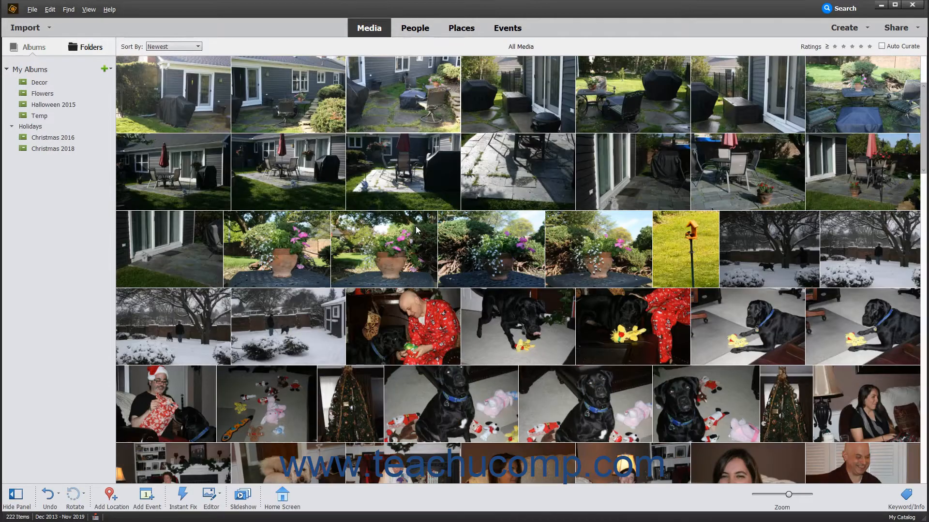
pyautogui.rightClick(415, 320)
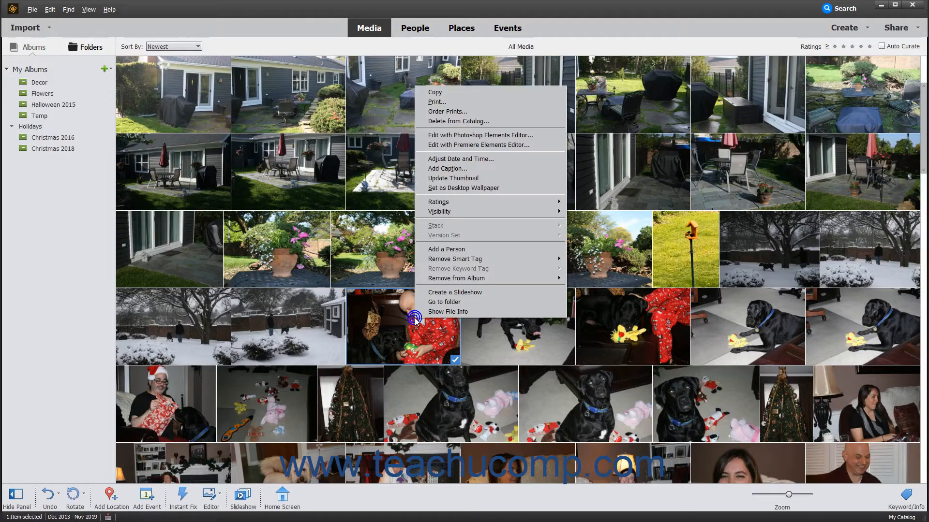
pyautogui.click(452, 249)
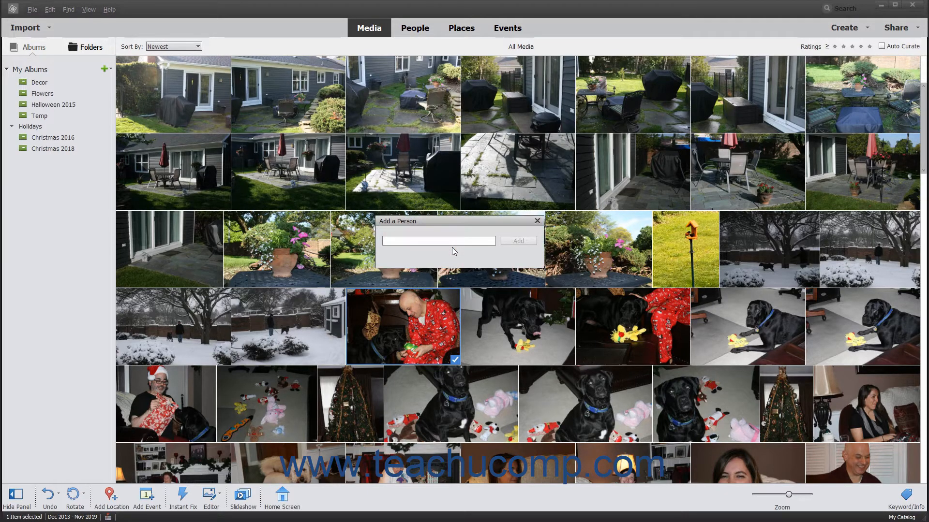
pyautogui.write('Joe')
pyautogui.click(520, 241)
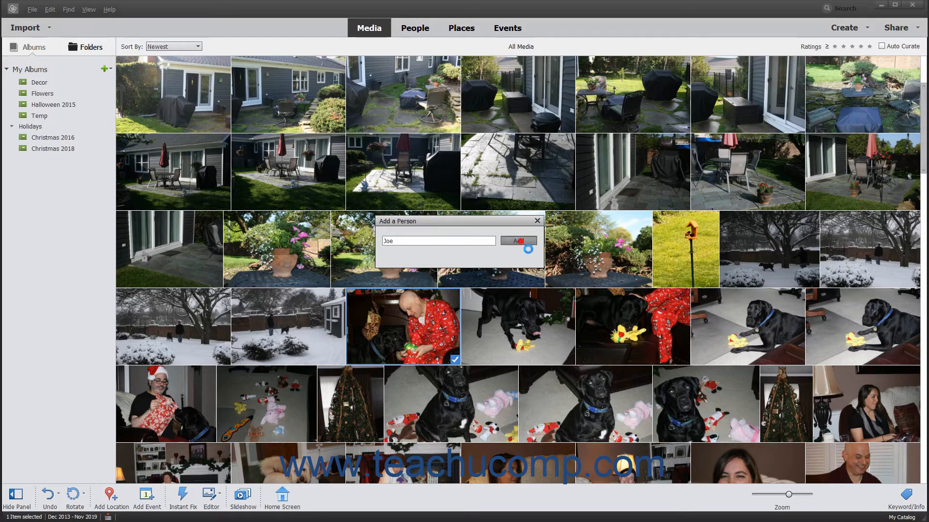
pyautogui.click(540, 221)
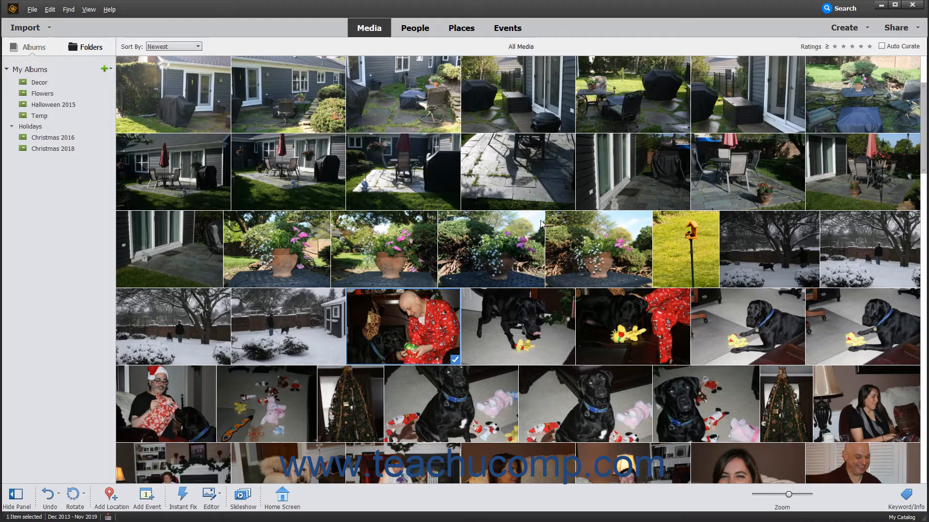
# Step: Mark the face in the full-size photo of the smiling man in the dark red shirt, fitting the frame around his head
pyautogui.scroll(-2, 541, 222)
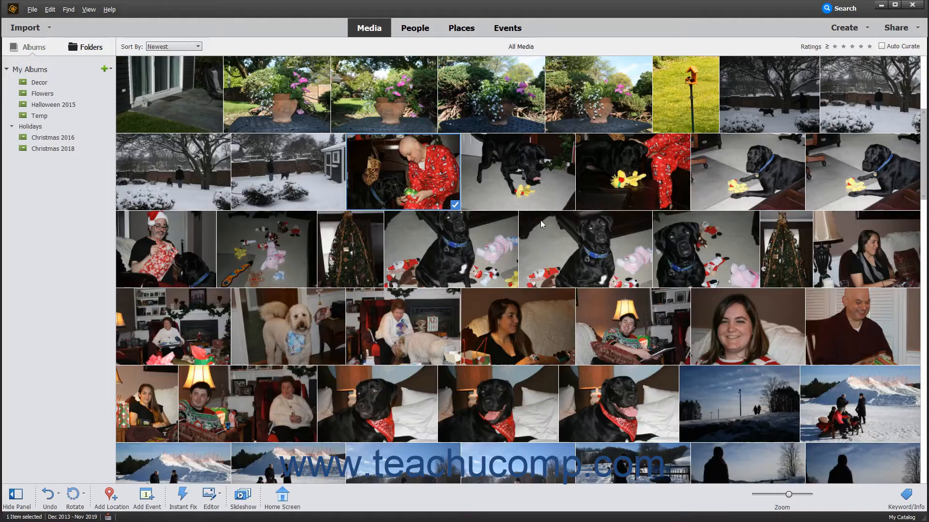
pyautogui.doubleClick(861, 312)
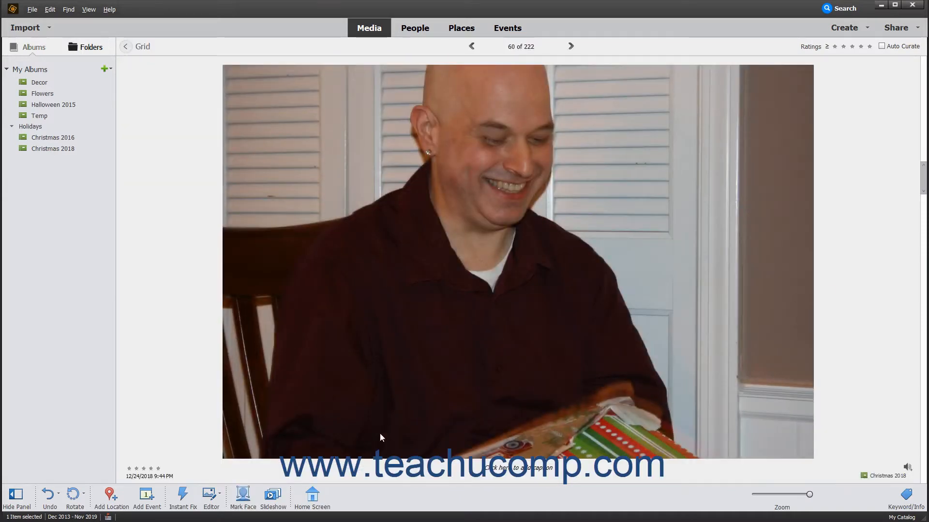
pyautogui.click(243, 496)
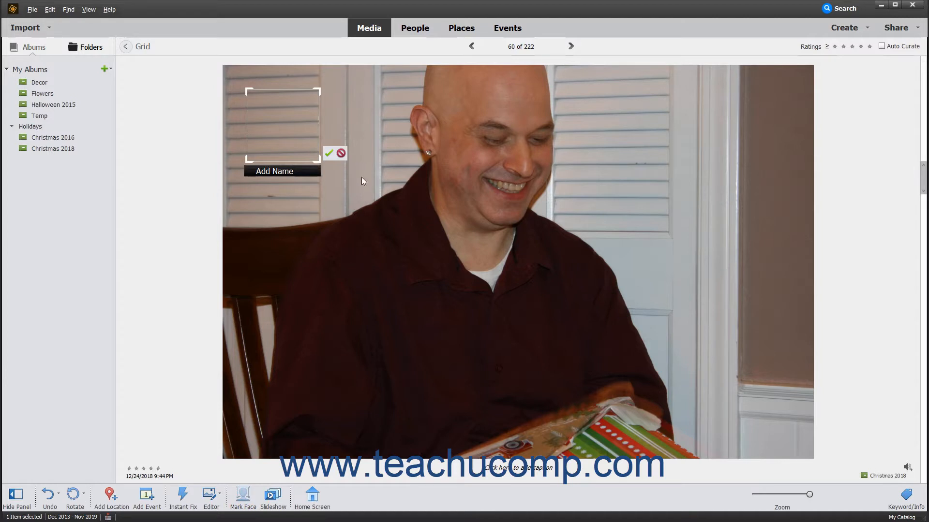
pyautogui.moveTo(304, 133); pyautogui.dragTo(527, 155)
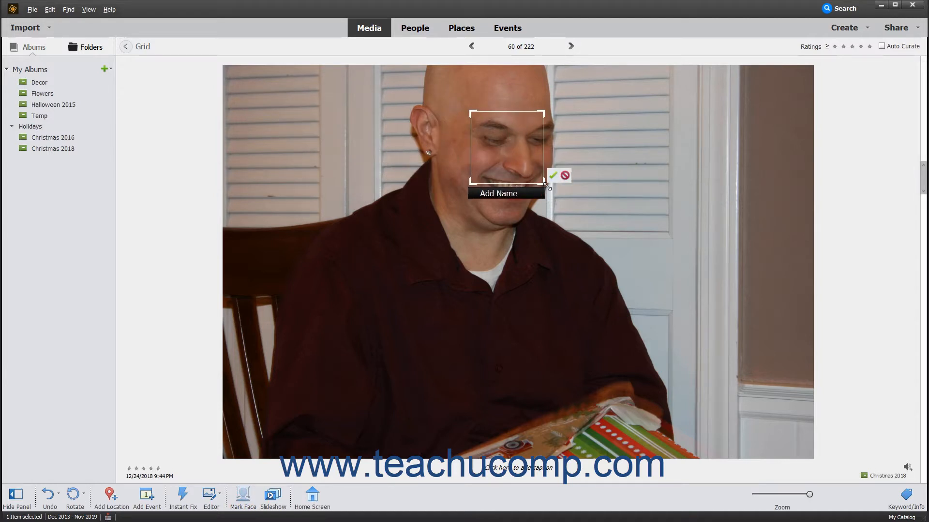
pyautogui.moveTo(546, 186); pyautogui.dragTo(590, 230)
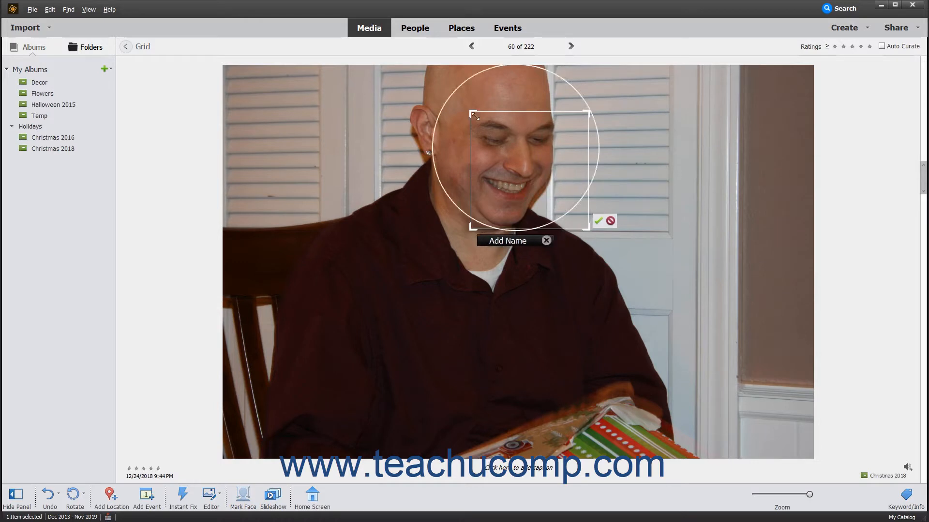
pyautogui.moveTo(474, 116); pyautogui.dragTo(435, 90)
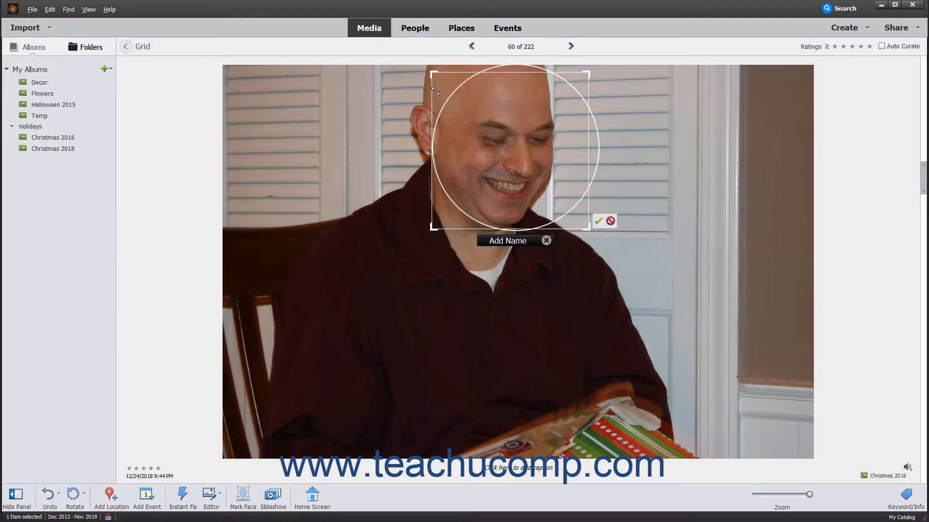
# Step: Tag the marked face with the matching existing person's first name and confirm the mark
pyautogui.click(508, 242)
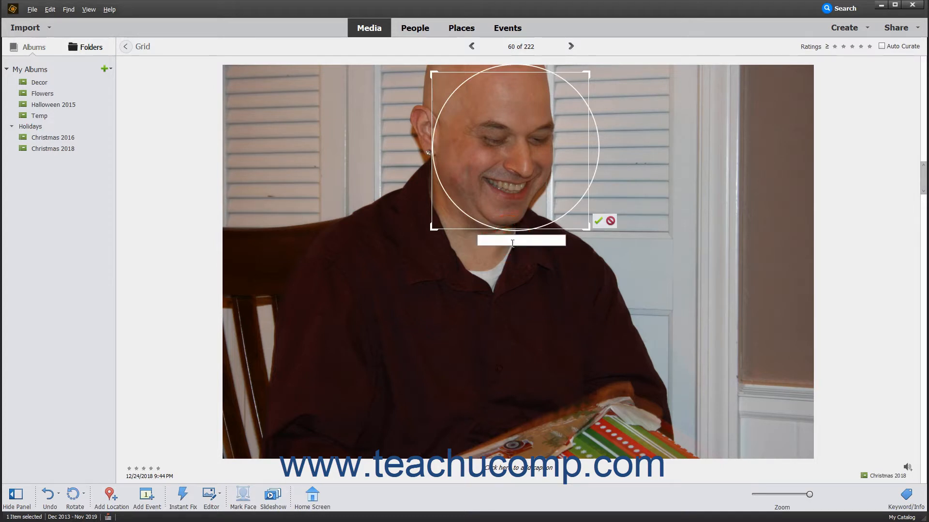
pyautogui.write('Joe')
pyautogui.click(504, 260)
pyautogui.click(599, 221)
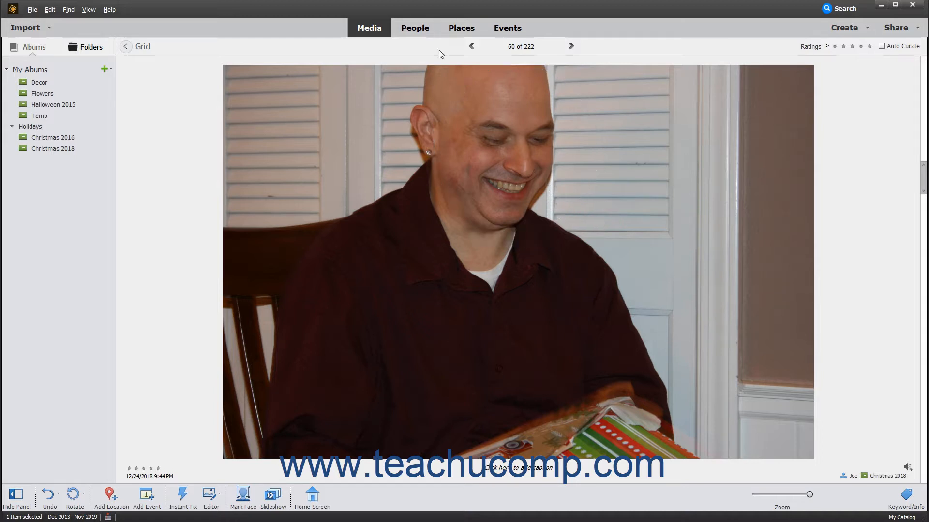
# Step: Switch between the People and Media views, ending on the unnamed people stacks
pyautogui.click(419, 29)
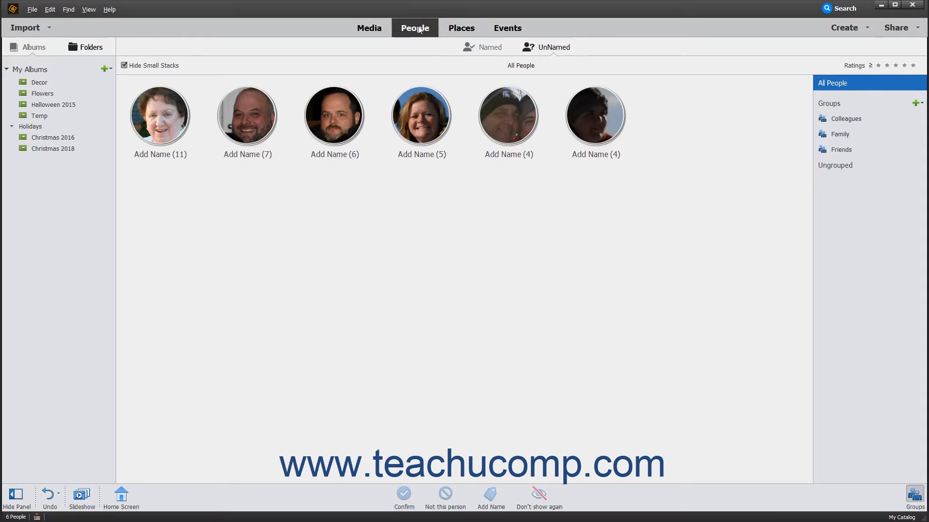
pyautogui.click(383, 28)
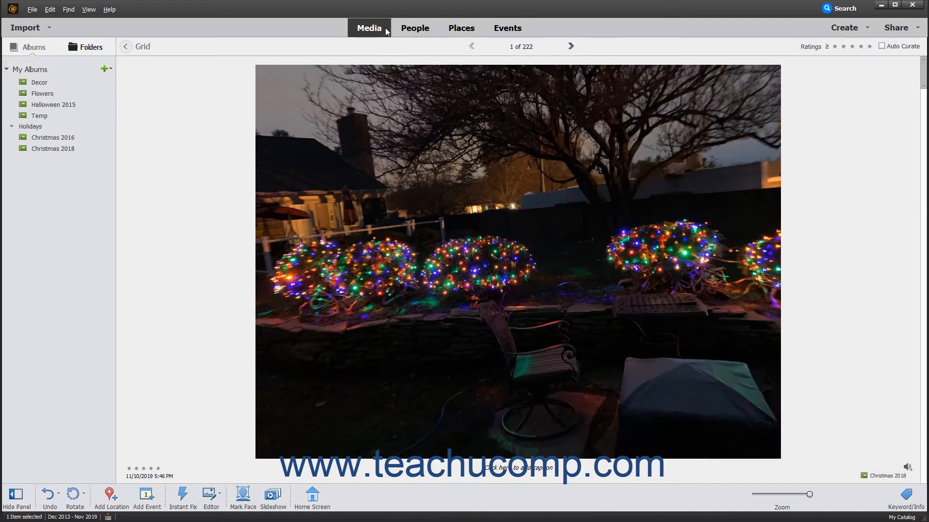
pyautogui.click(411, 28)
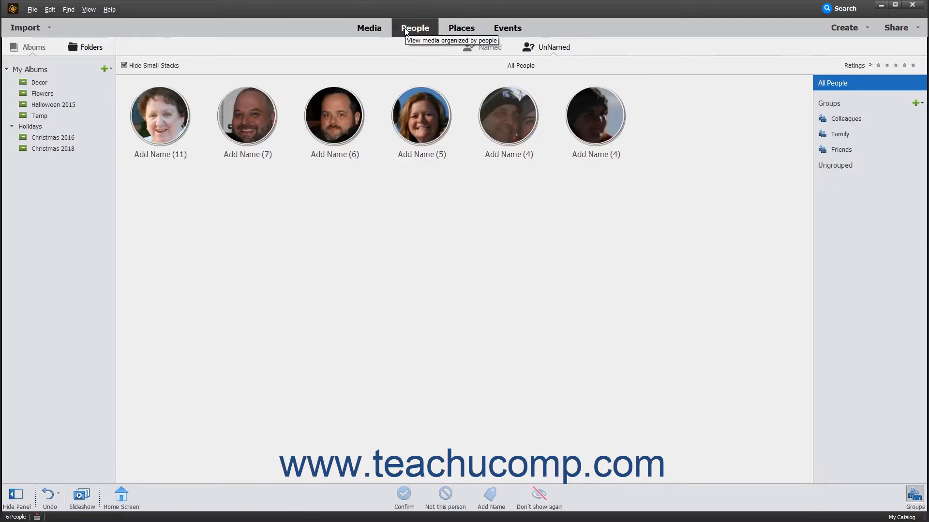
# Step: Assign the Boyne Mountain location in Boyne Falls, Michigan to all media from the dusky snow scene through the two people seated at a table
pyautogui.click(379, 33)
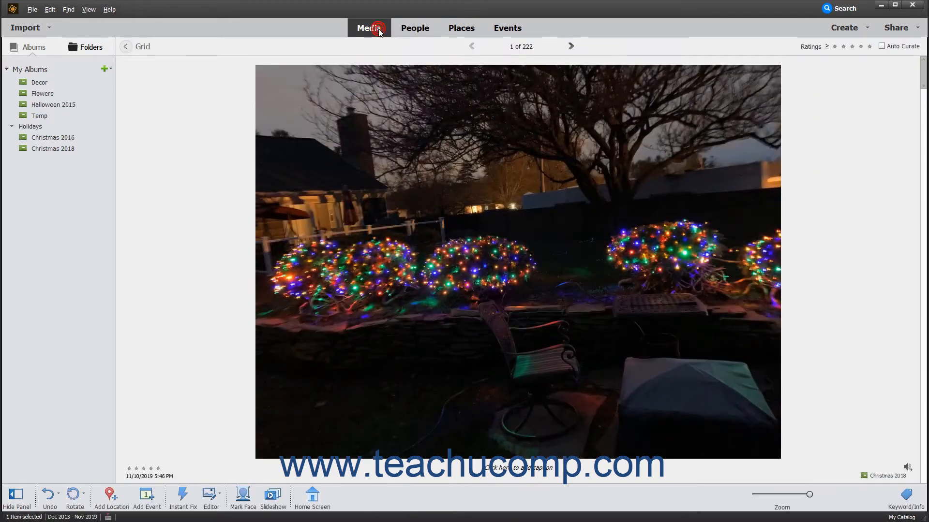
pyautogui.click(126, 47)
pyautogui.scroll(-2, 334, 218)
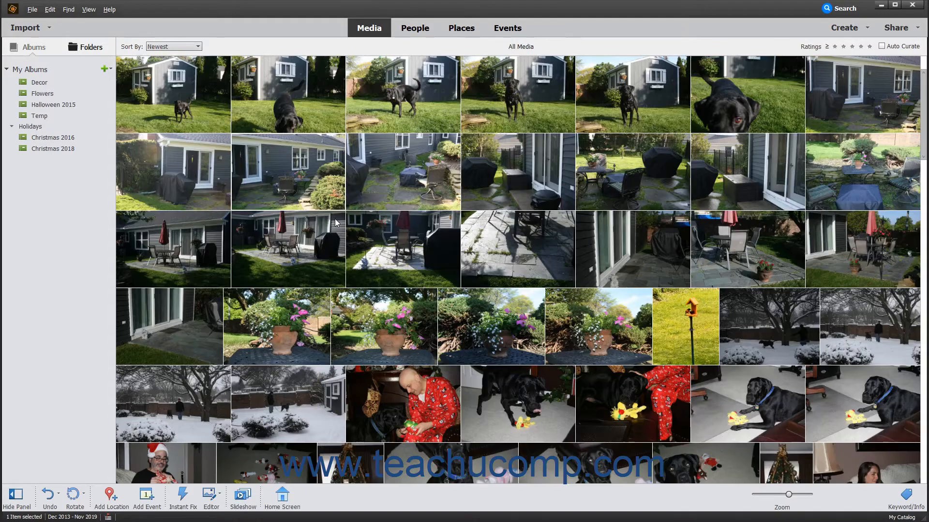
pyautogui.scroll(-5, 336, 222)
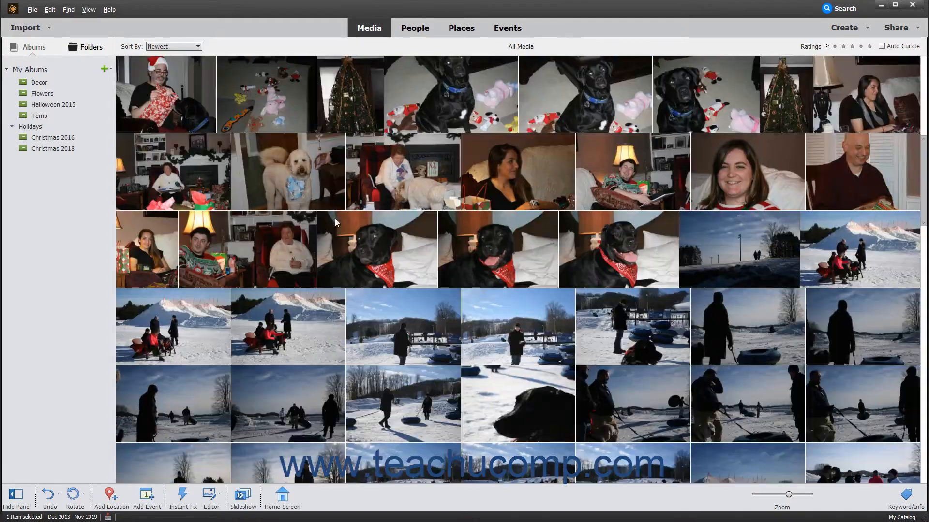
pyautogui.click(710, 250)
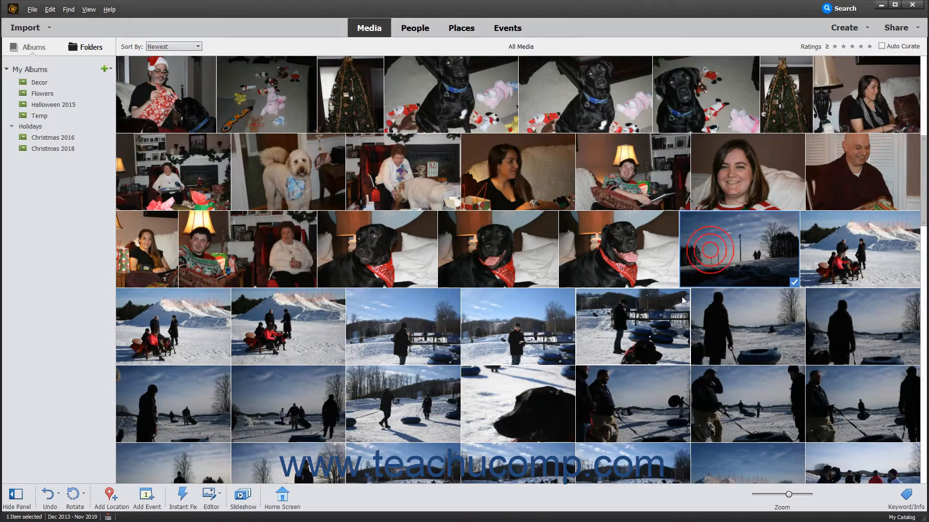
pyautogui.scroll(-8, 681, 297)
pyautogui.keyDown('shift'); pyautogui.click(307, 345); pyautogui.keyUp('shift')
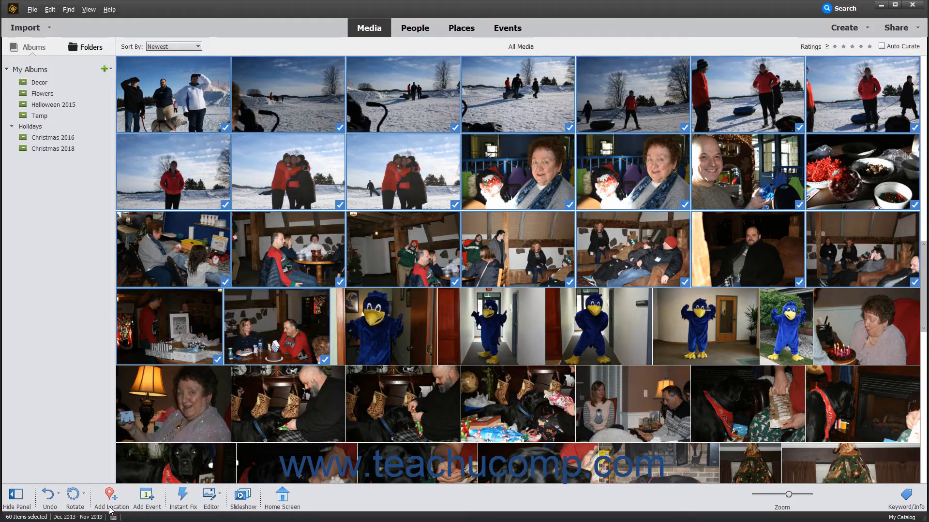
pyautogui.click(109, 503)
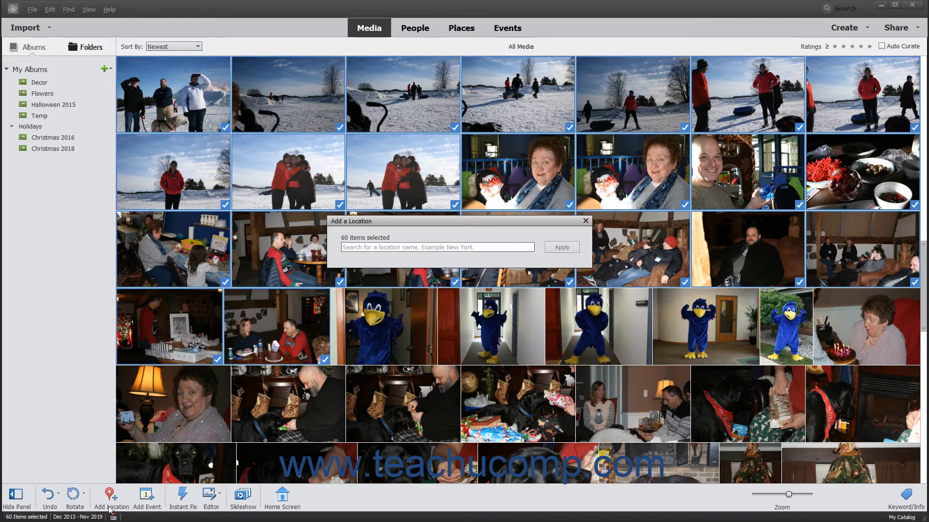
pyautogui.write('Boyne Mountain, Michigan')
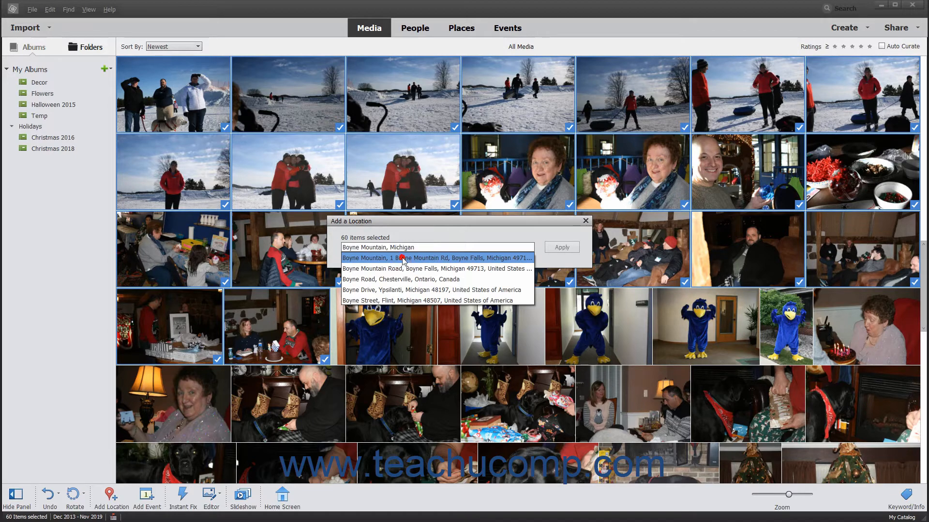
pyautogui.click(406, 261)
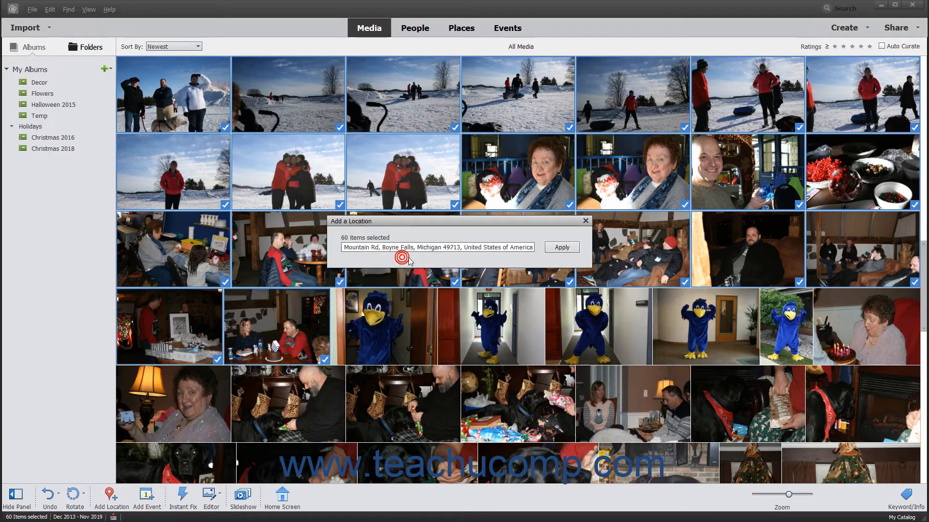
pyautogui.click(561, 248)
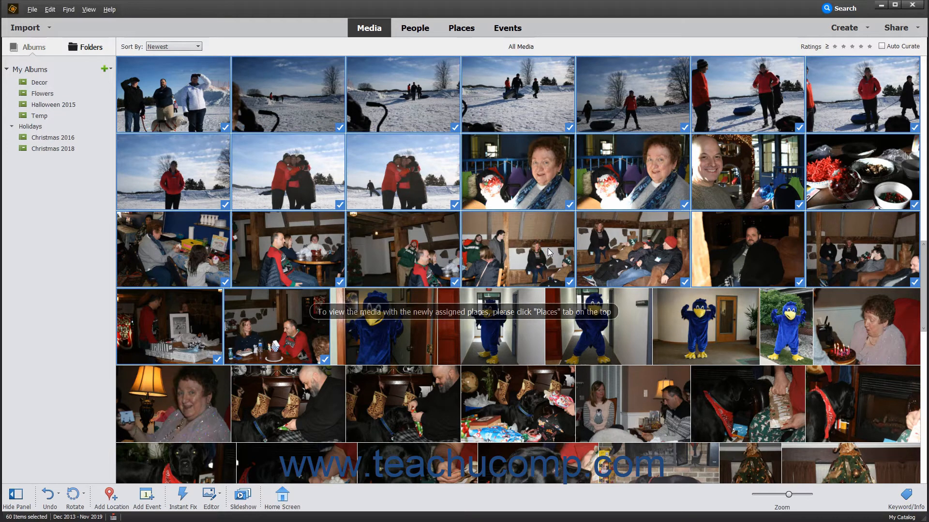
# Step: Examine the Michigan pin on the Places map and view its photos, returning to the map
pyautogui.click(468, 30)
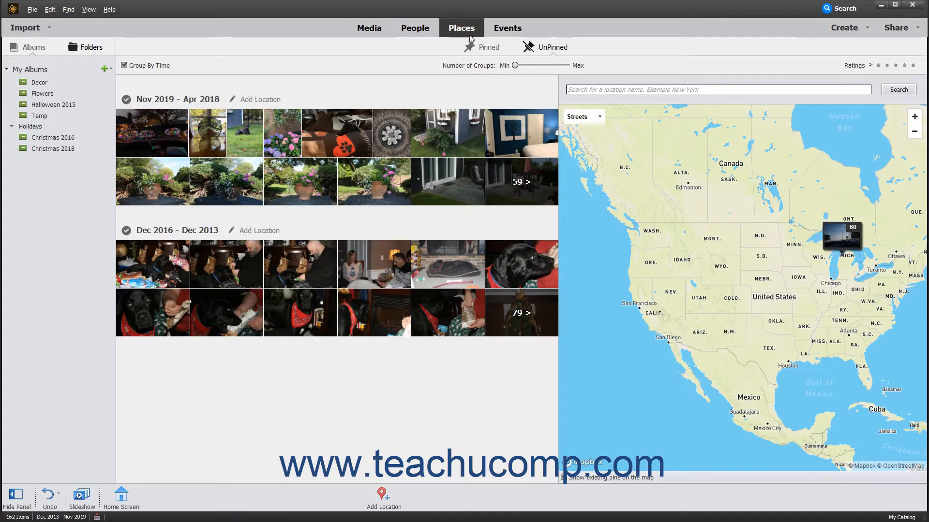
pyautogui.click(833, 235)
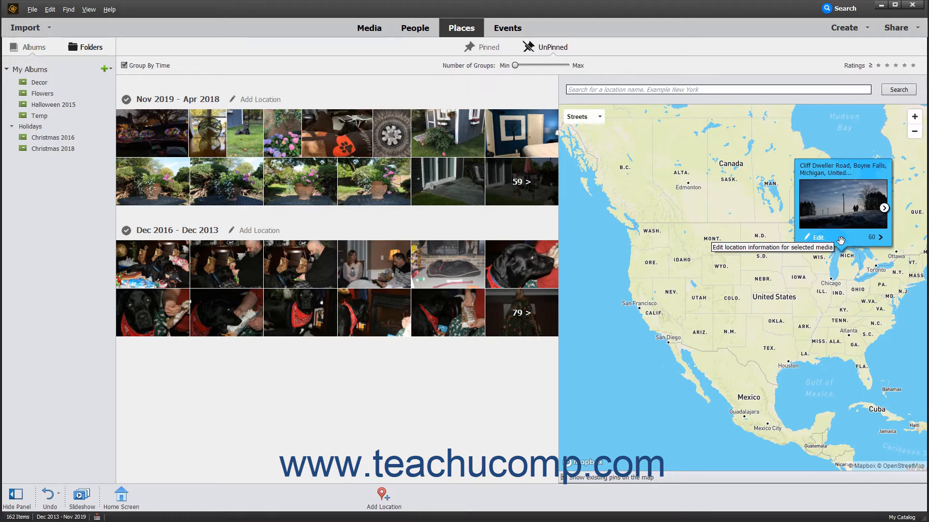
pyautogui.moveTo(841, 241); pyautogui.dragTo(738, 275)
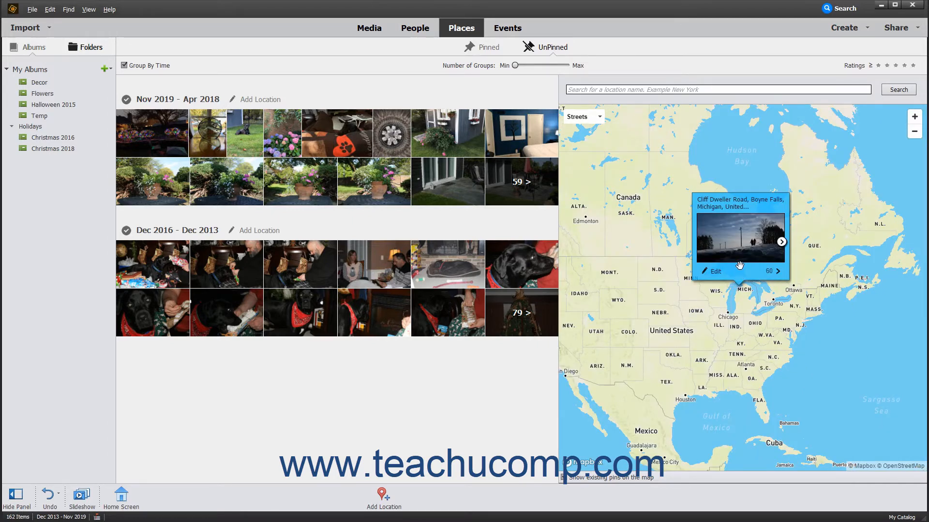
pyautogui.click(734, 259)
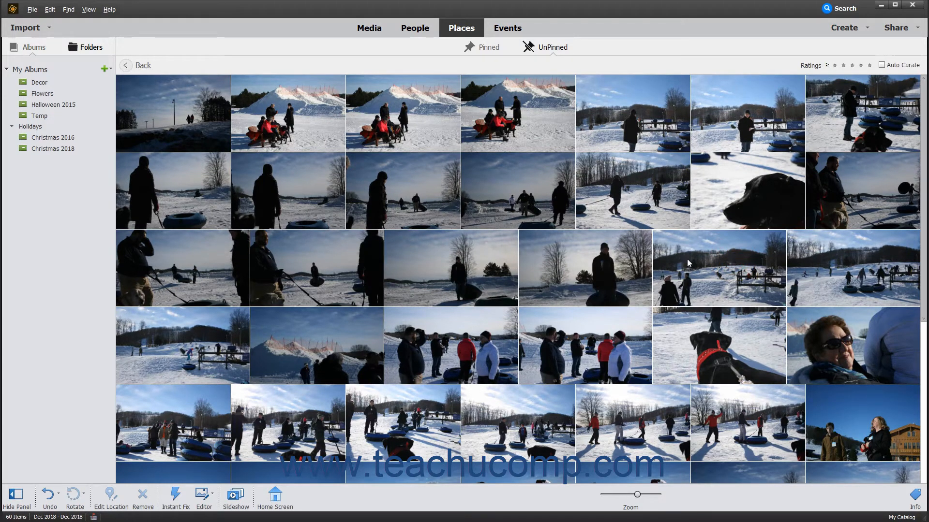
pyautogui.click(130, 69)
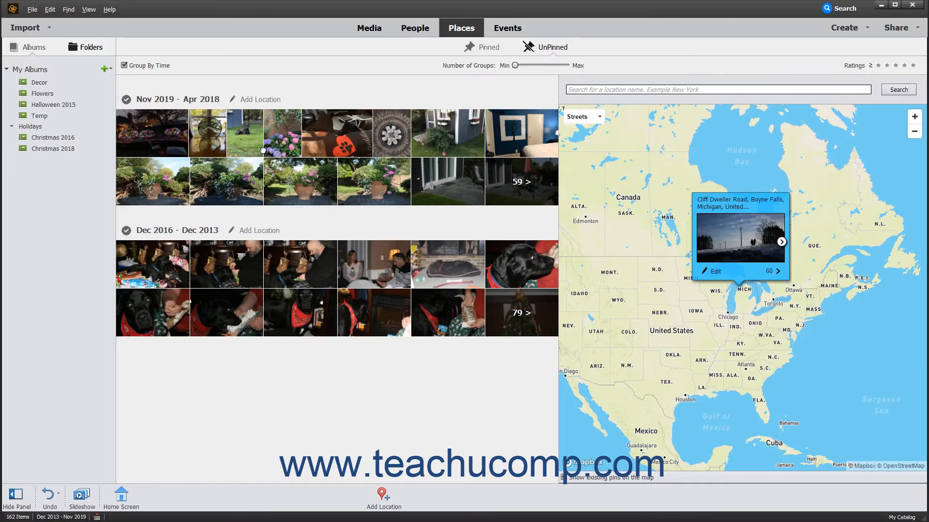
# Step: Start a new event named Christmas 2018 with the photos from the man in red pajamas through the woman in the red armchair
pyautogui.click(377, 33)
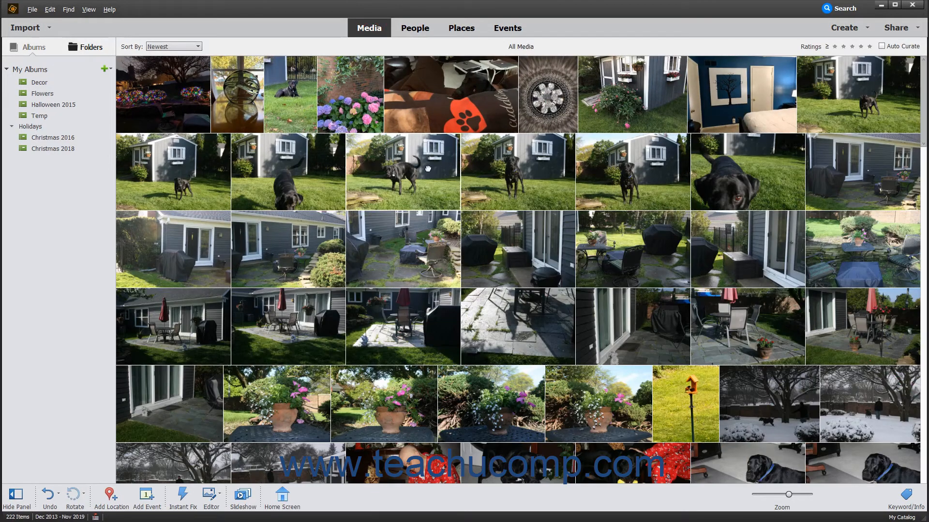
pyautogui.scroll(-3, 428, 246)
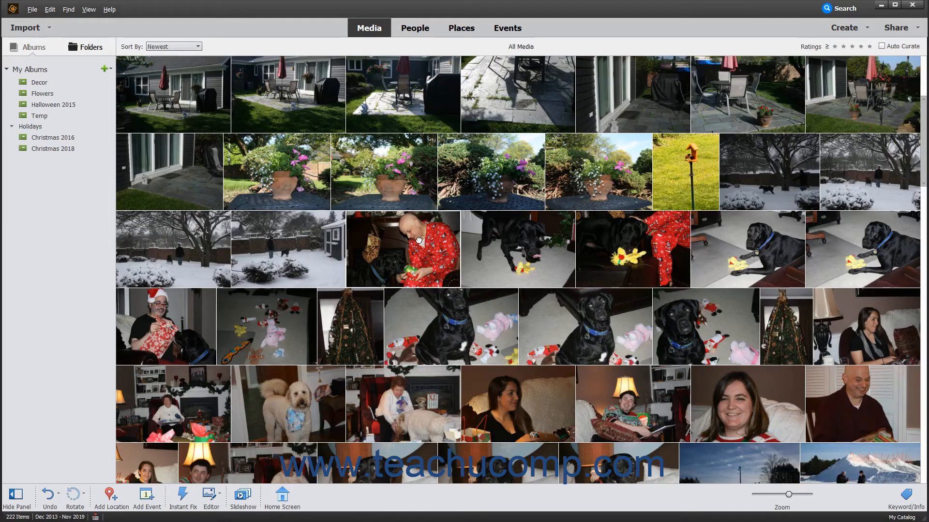
pyautogui.click(413, 235)
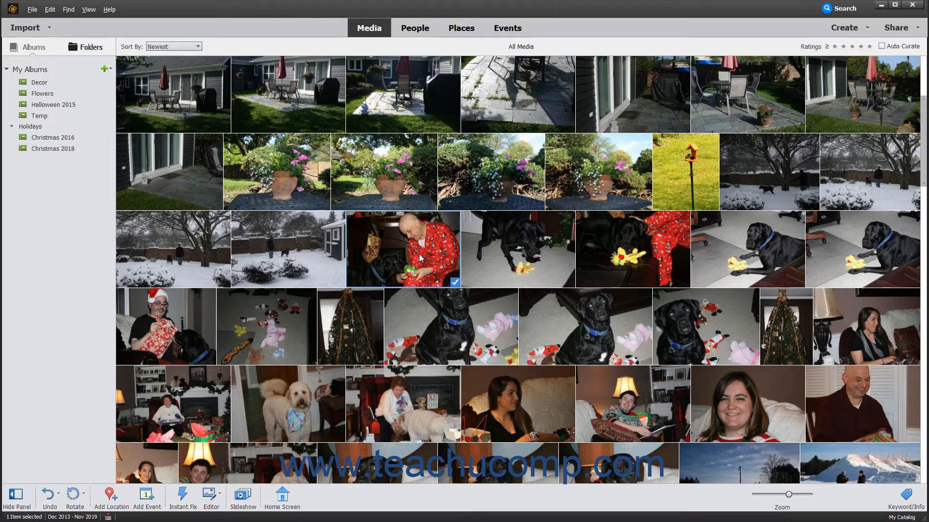
pyautogui.scroll(-2, 281, 317)
pyautogui.keyDown('shift'); pyautogui.click(280, 316); pyautogui.keyUp('shift')
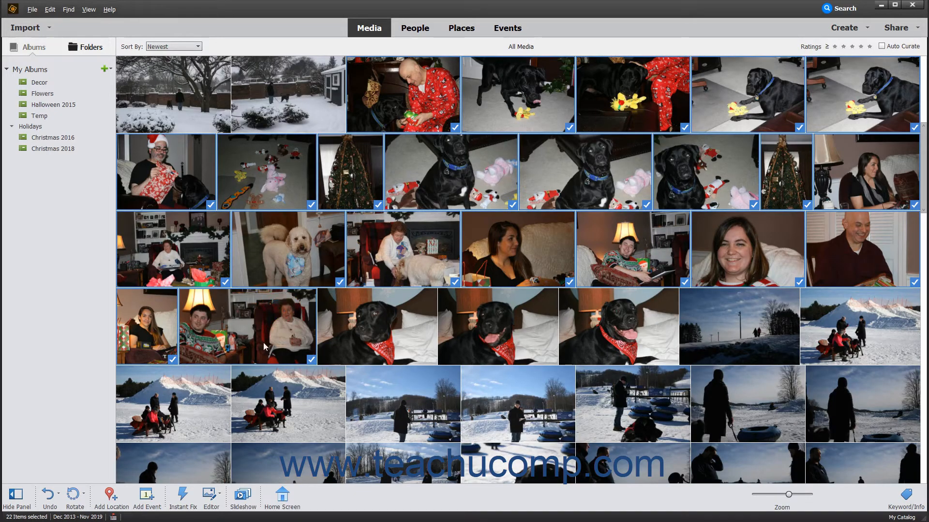
pyautogui.click(141, 501)
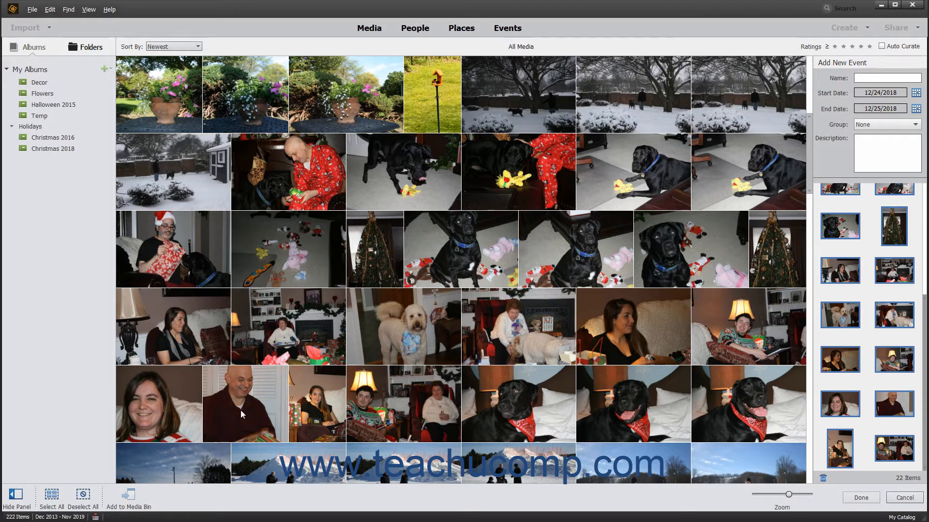
pyautogui.write('Christmas 2018')
# Step: Set the event's start date to 12/24/2018 and save the event with its description left blank
pyautogui.click(916, 94)
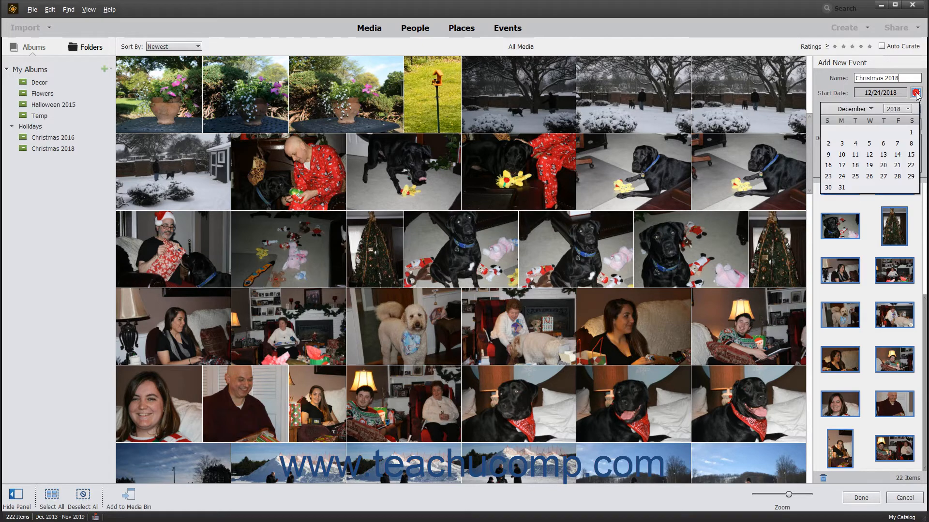
pyautogui.click(916, 93)
pyautogui.click(916, 94)
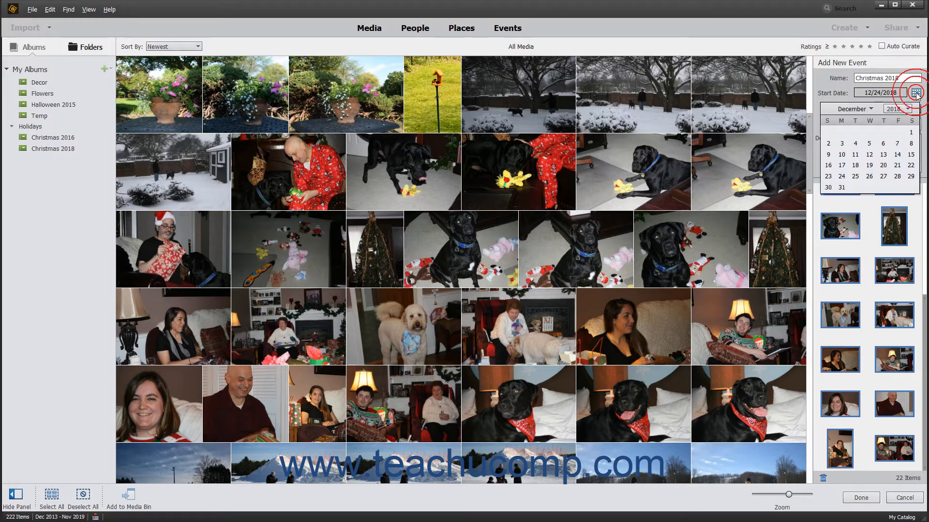
pyautogui.click(842, 177)
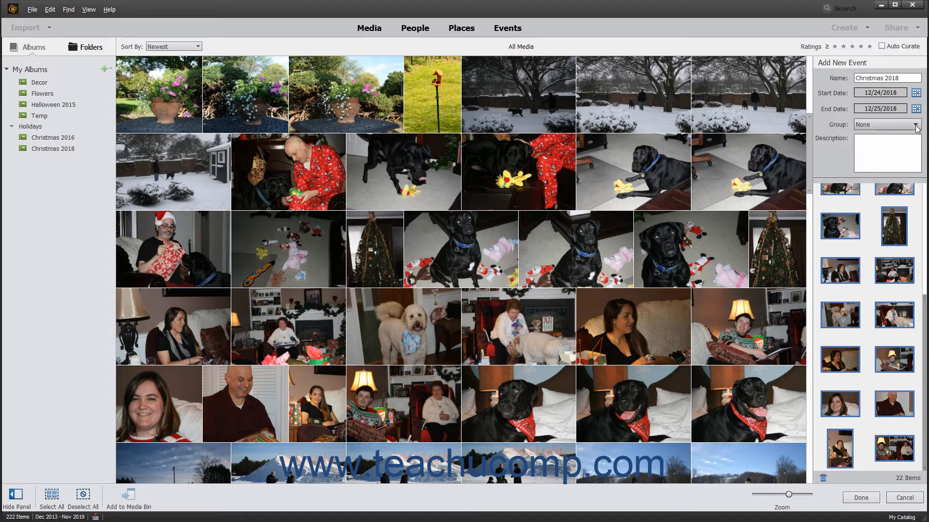
pyautogui.click(899, 144)
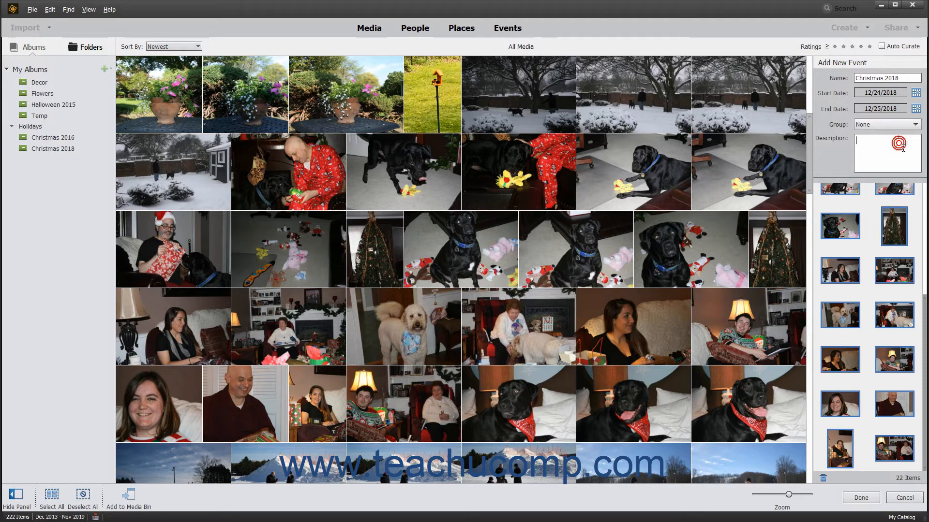
pyautogui.click(861, 498)
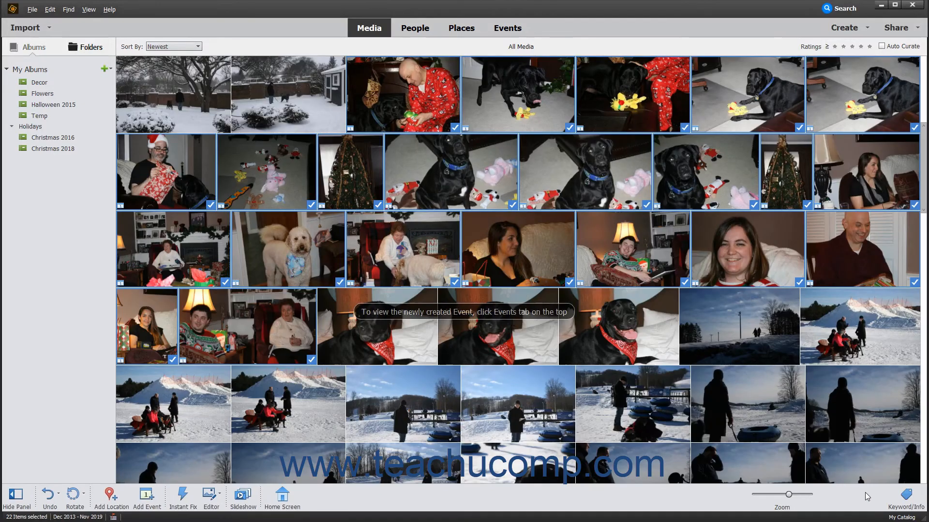
# Step: Review the named events, then filter the suggested events by calendar to April 2018
pyautogui.click(522, 31)
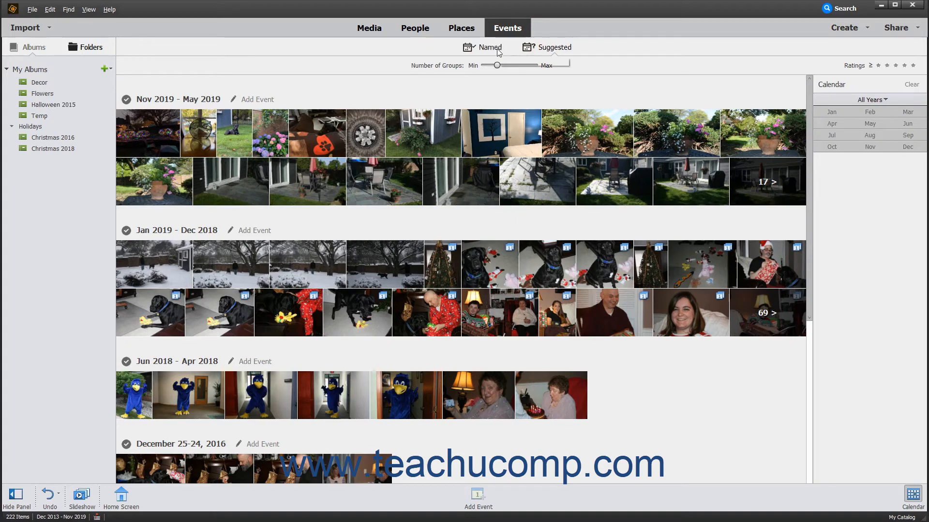
pyautogui.click(498, 49)
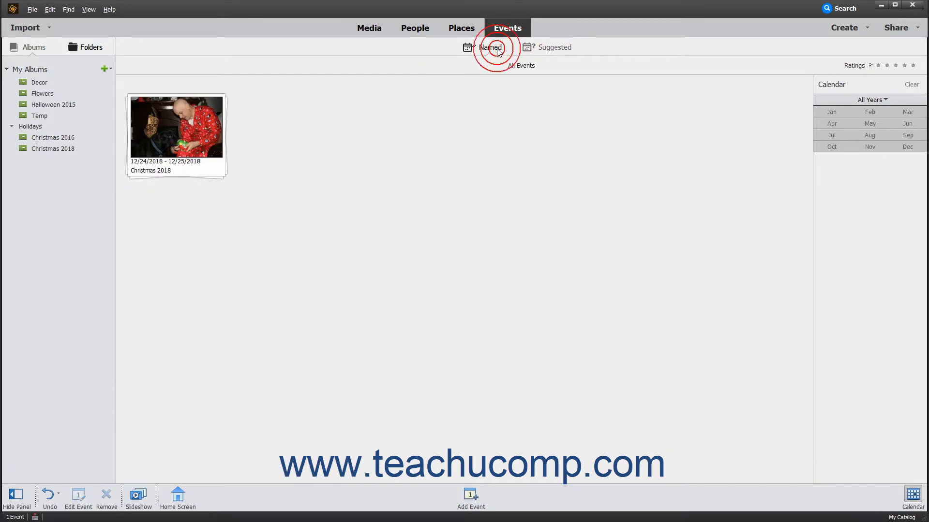
pyautogui.click(544, 48)
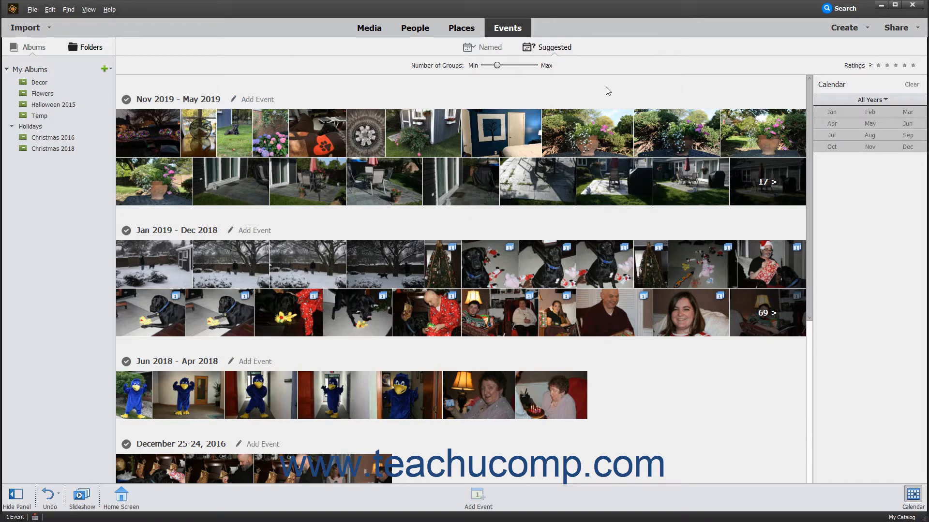
pyautogui.click(872, 99)
pyautogui.click(871, 124)
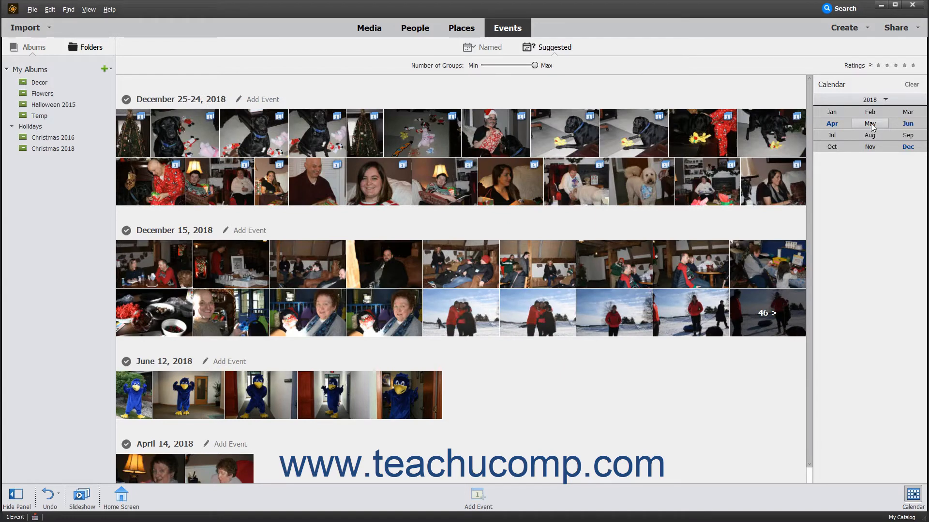
pyautogui.click(839, 125)
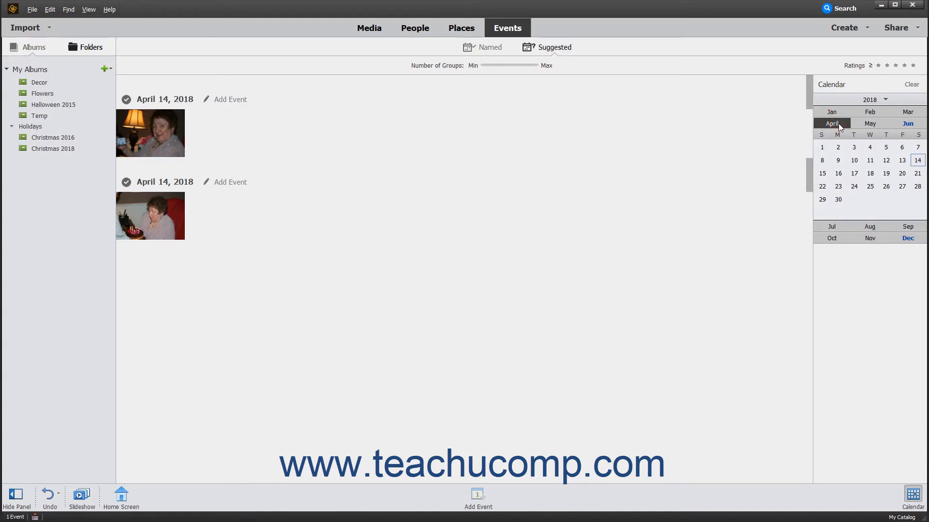
# Step: Return to all media and open the night photo of the bushes with colored lights in Instant Fix
pyautogui.click(385, 28)
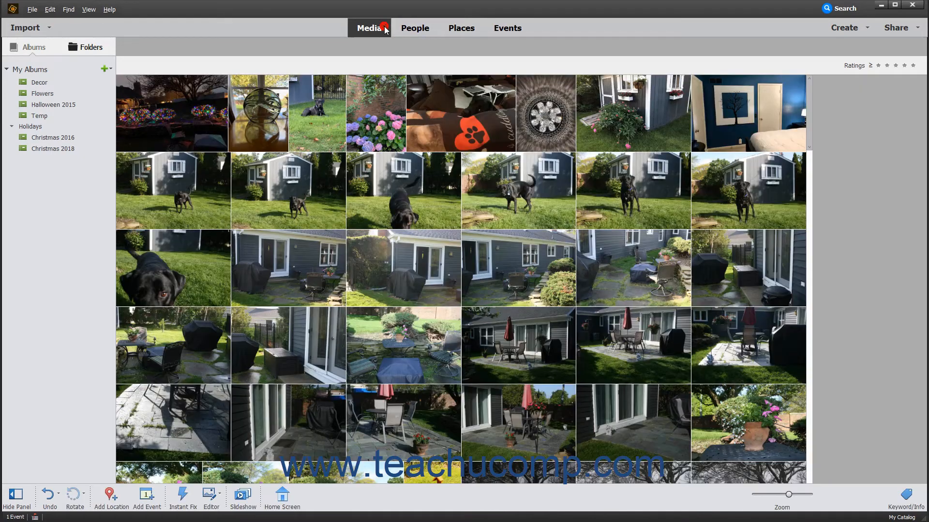
pyautogui.click(199, 114)
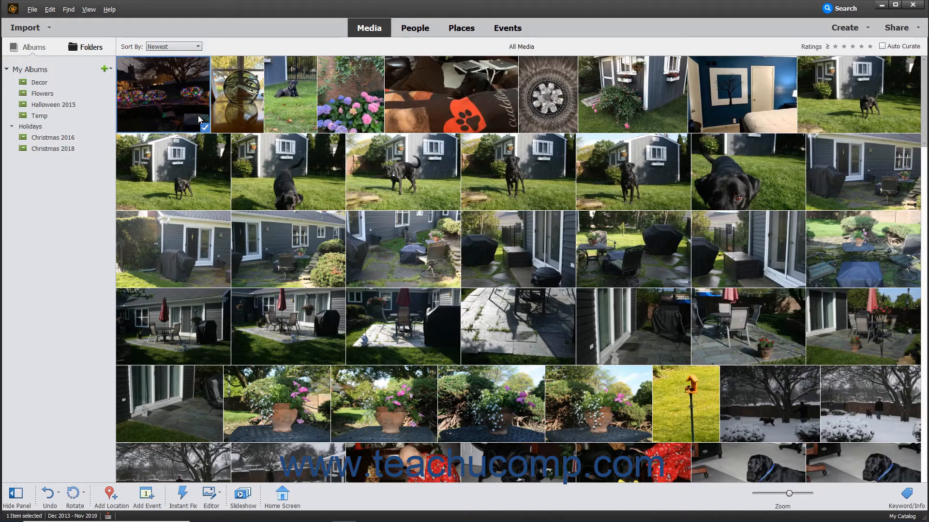
pyautogui.click(192, 498)
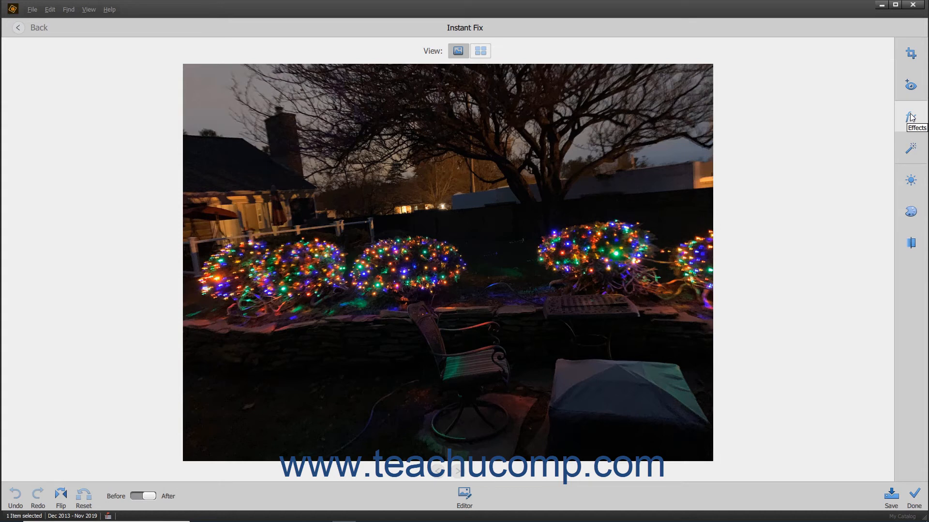
# Step: Crop the night photo at a 6 X 4 ratio, enlarging the crop frame almost to the image's left and right edges
pyautogui.click(909, 63)
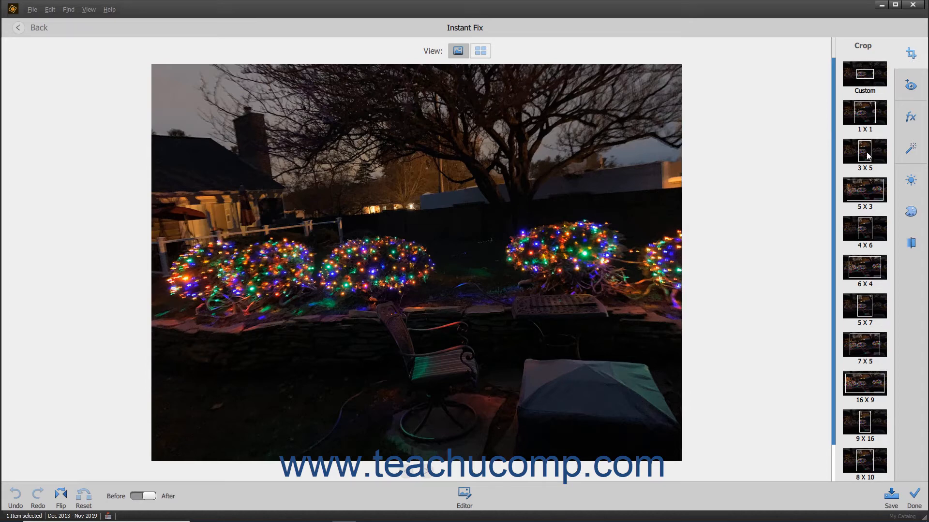
pyautogui.click(863, 269)
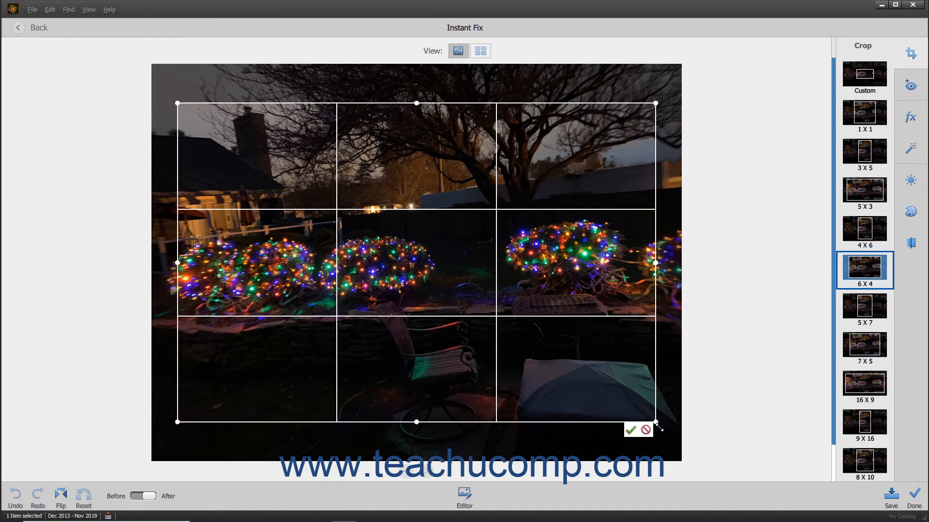
pyautogui.moveTo(658, 428); pyautogui.dragTo(679, 442)
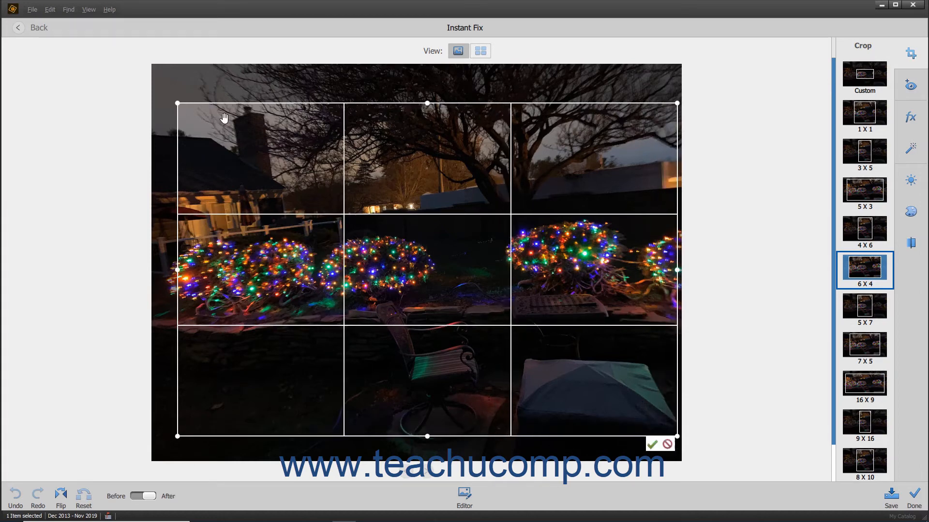
pyautogui.moveTo(178, 104); pyautogui.dragTo(170, 98)
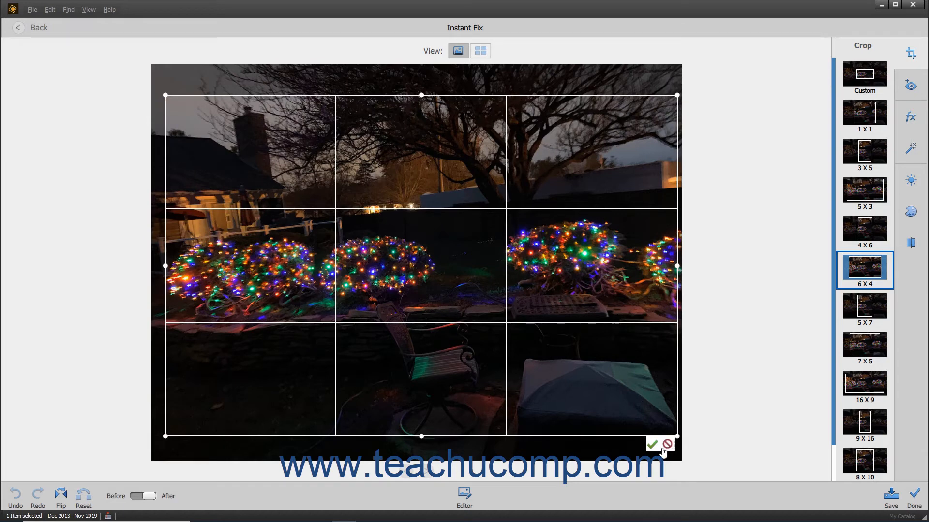
pyautogui.click(653, 444)
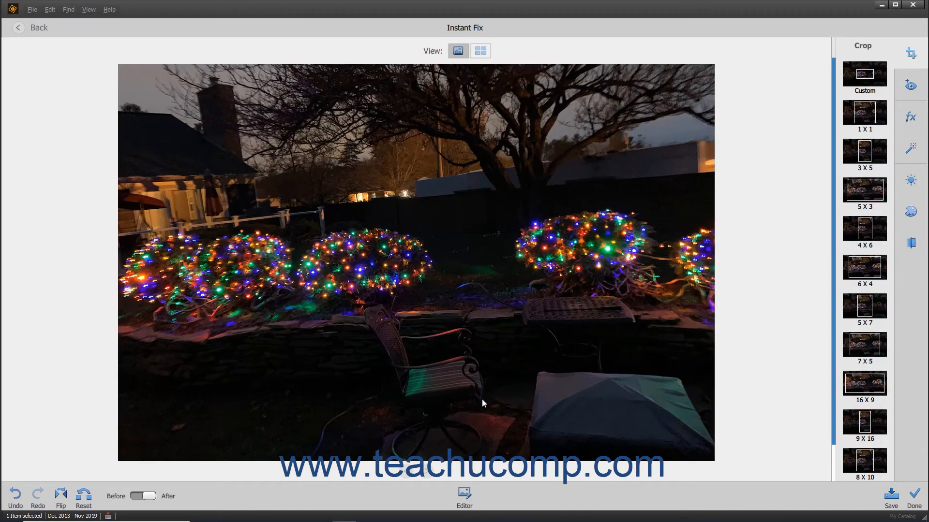
# Step: Undo and redo the crop, flip the photo horizontally, and reset all its edits
pyautogui.click(17, 496)
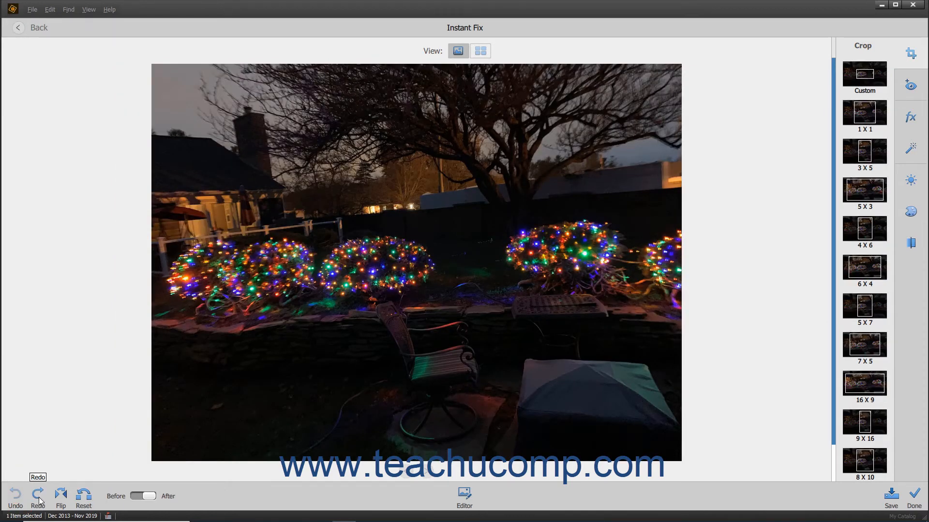
pyautogui.click(39, 499)
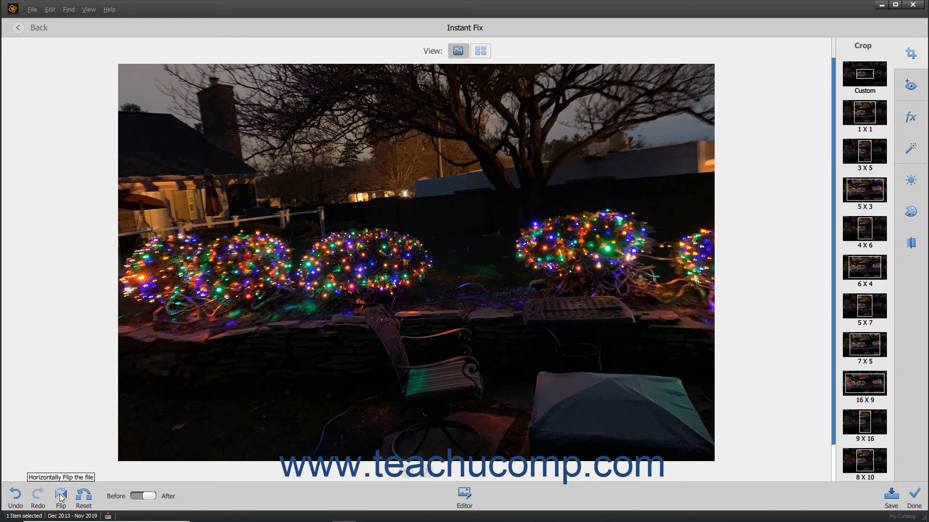
pyautogui.click(61, 498)
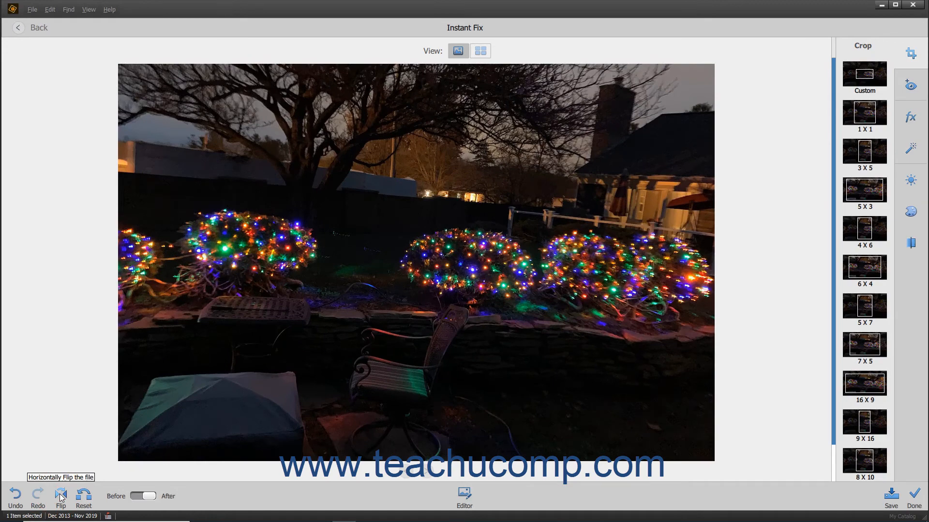
pyautogui.click(83, 498)
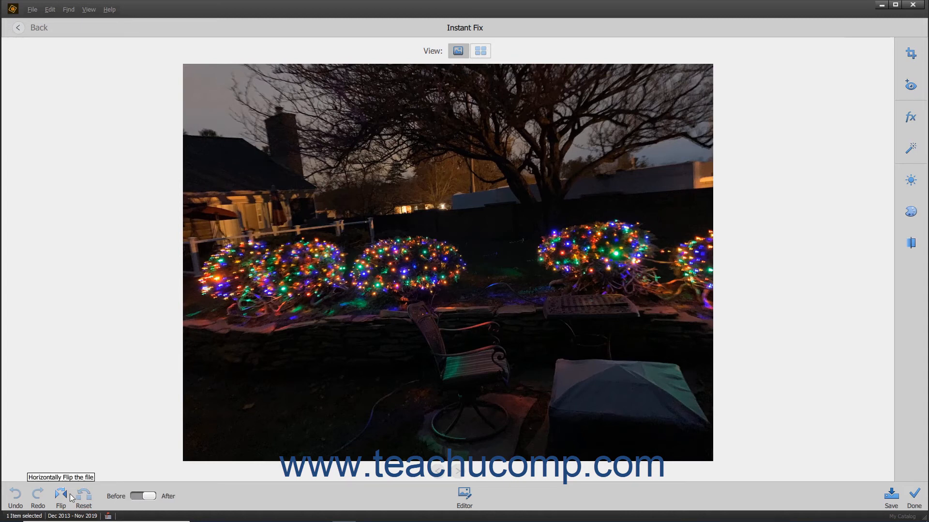
# Step: Try brightening the photo with the Light adjustment, compare before and after, and leave Instant Fix without saving
pyautogui.click(911, 181)
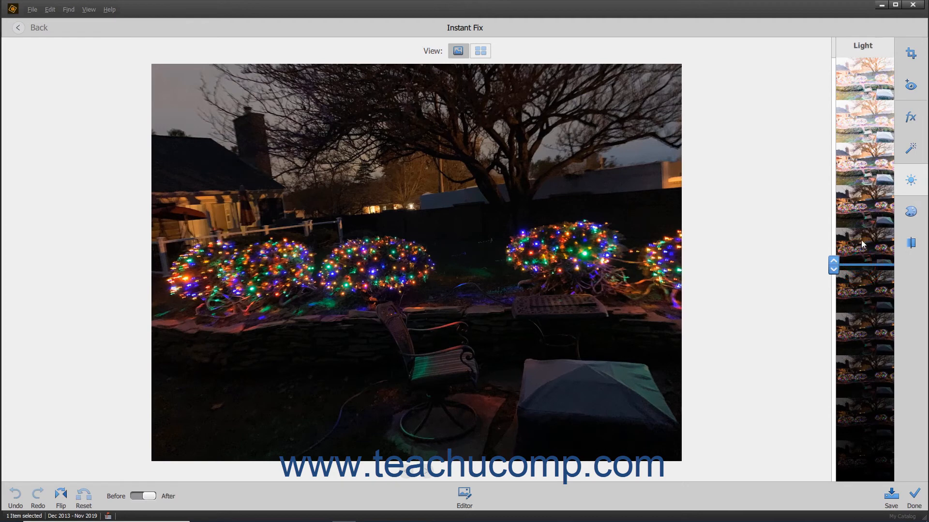
pyautogui.moveTo(833, 266); pyautogui.dragTo(829, 160)
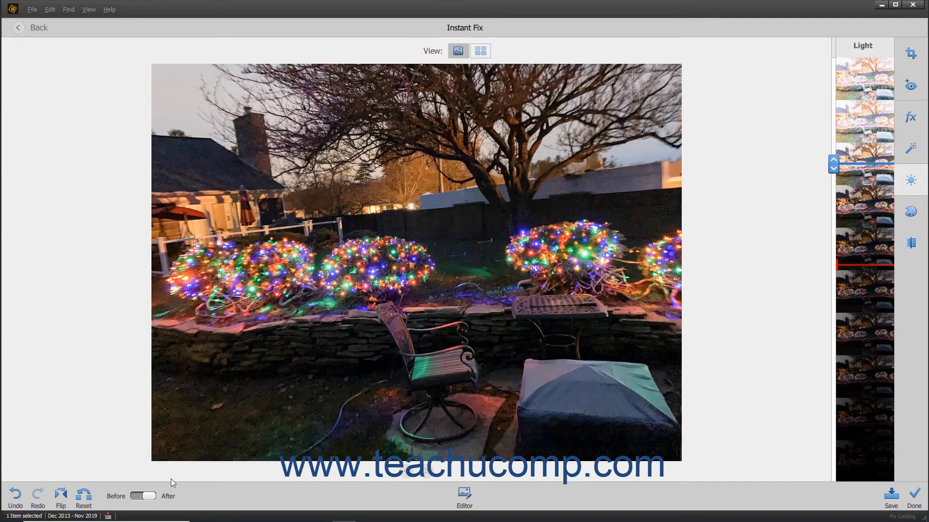
pyautogui.click(139, 497)
pyautogui.click(149, 497)
pyautogui.click(19, 30)
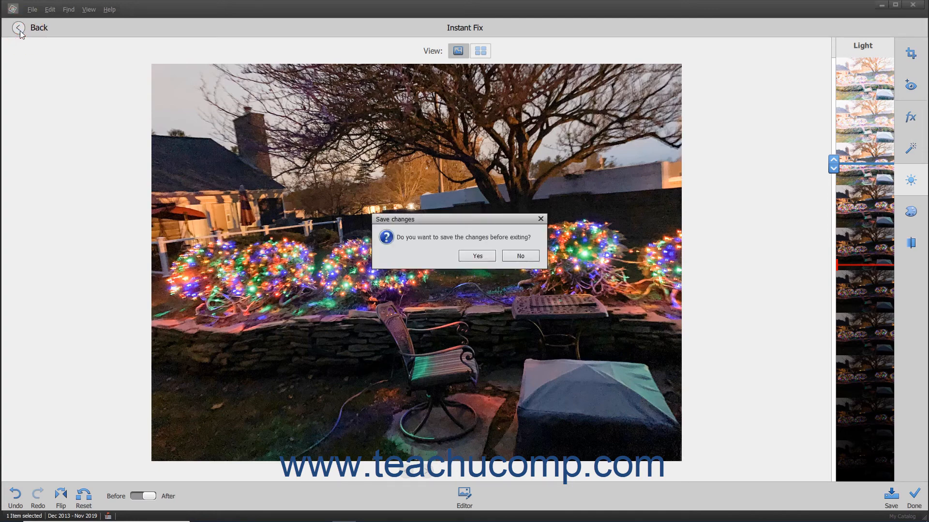
pyautogui.click(530, 257)
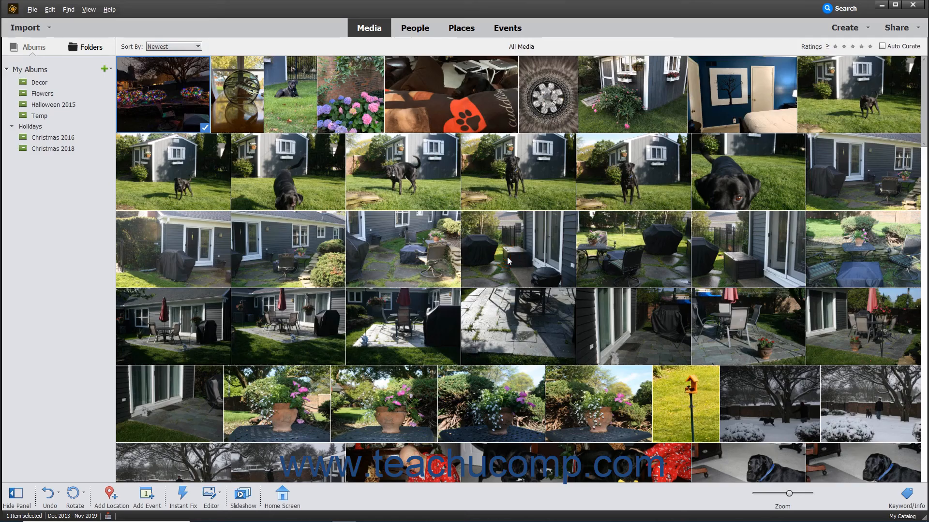
pyautogui.click(219, 498)
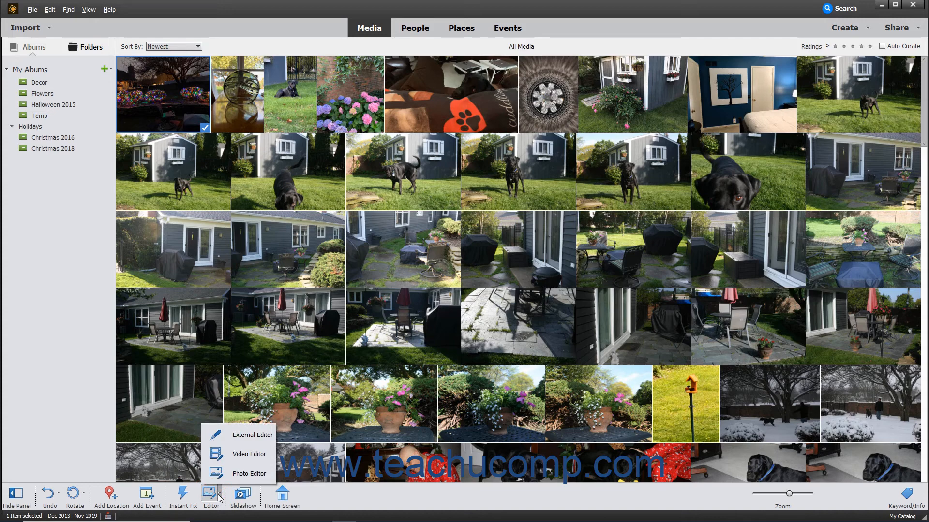
pyautogui.click(219, 495)
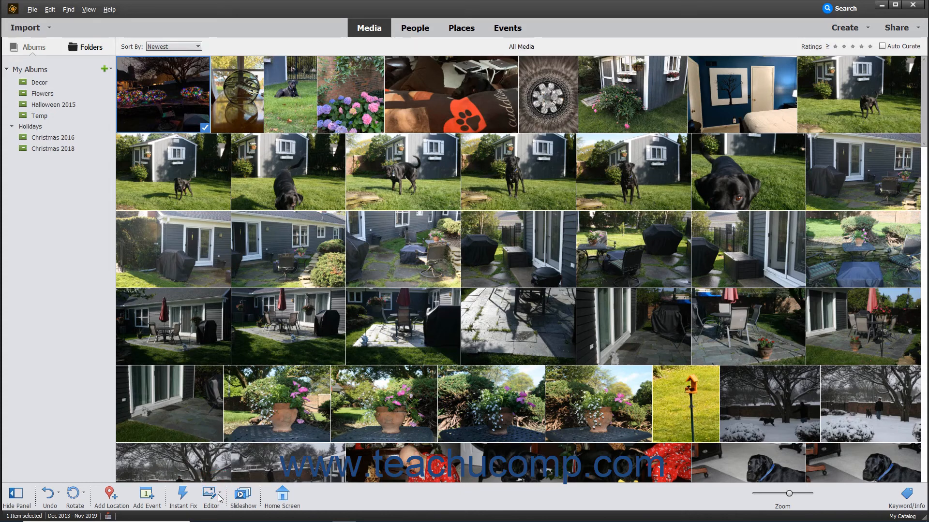
# Step: Preview a slideshow of the ten photos from the dog by the shed through the backyard patio, pause it and leave it unsaved
pyautogui.click(177, 161)
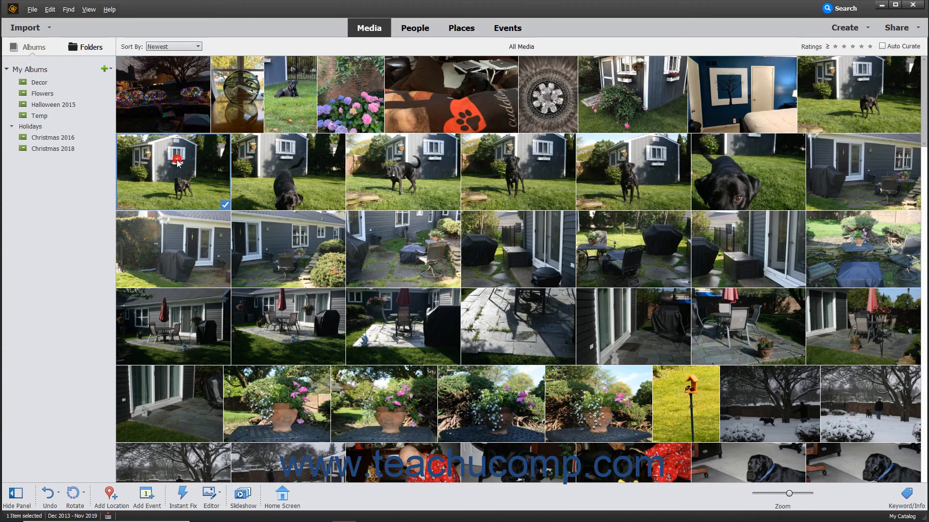
pyautogui.keyDown('shift'); pyautogui.click(401, 252); pyautogui.keyUp('shift')
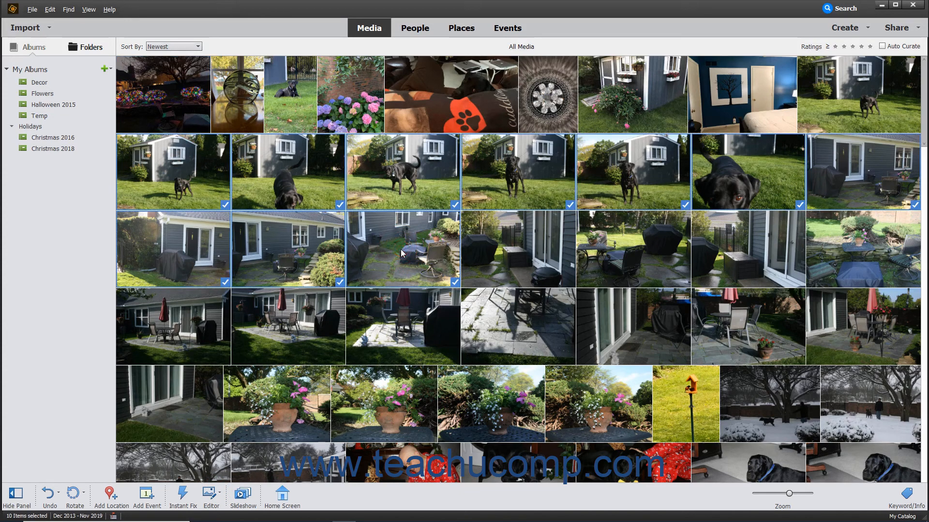
pyautogui.click(246, 497)
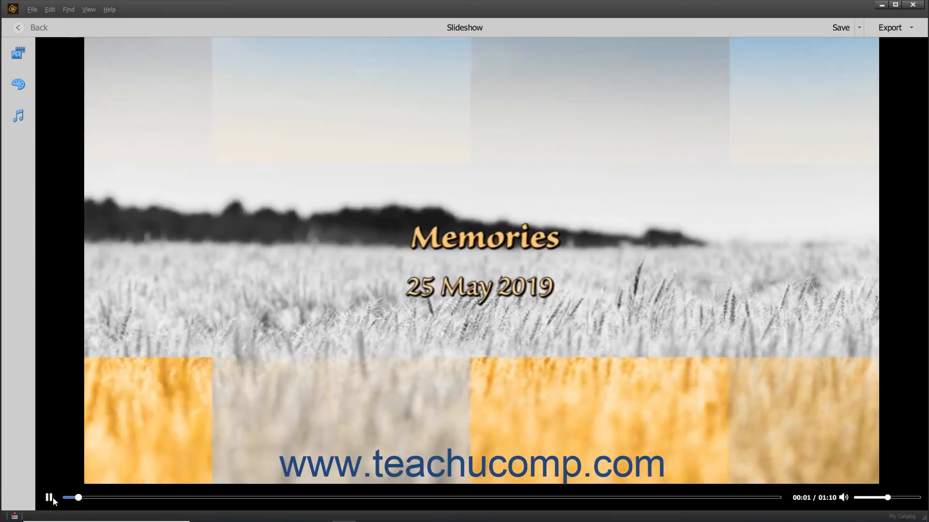
pyautogui.click(51, 497)
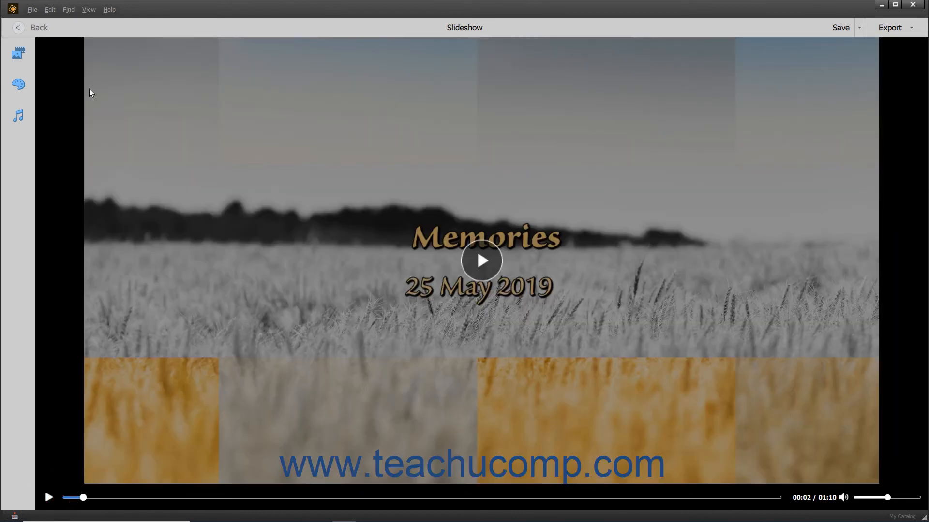
pyautogui.click(39, 27)
pyautogui.click(508, 257)
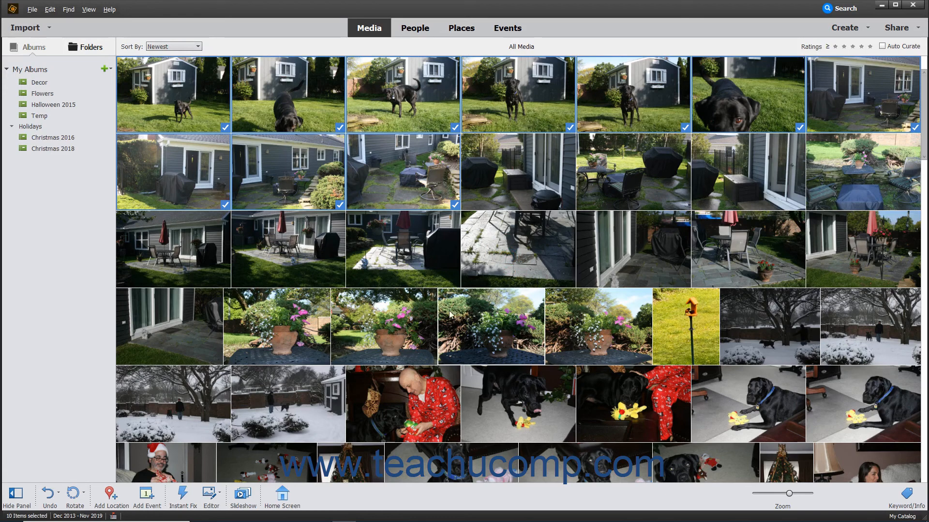
# Step: View the Home Screen and close it, slightly enlarging the photo thumbnails in the media grid
pyautogui.click(290, 498)
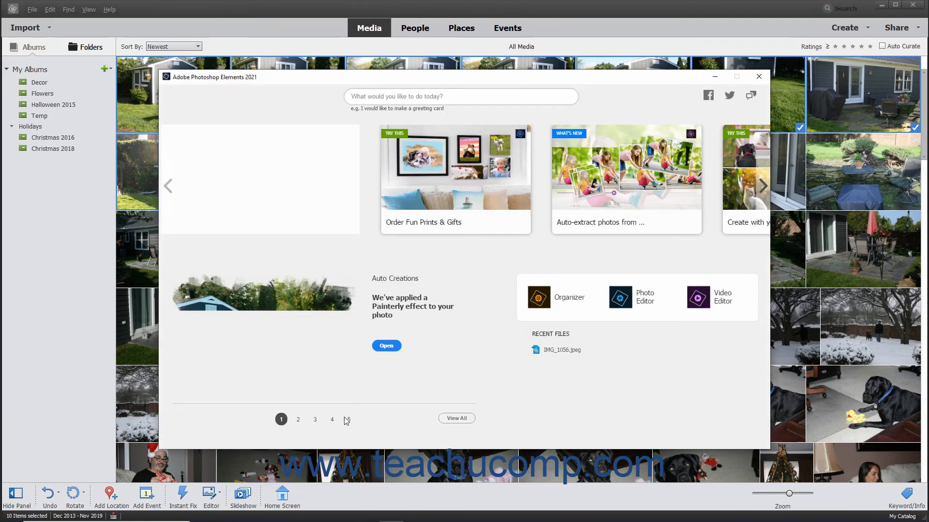
pyautogui.click(758, 77)
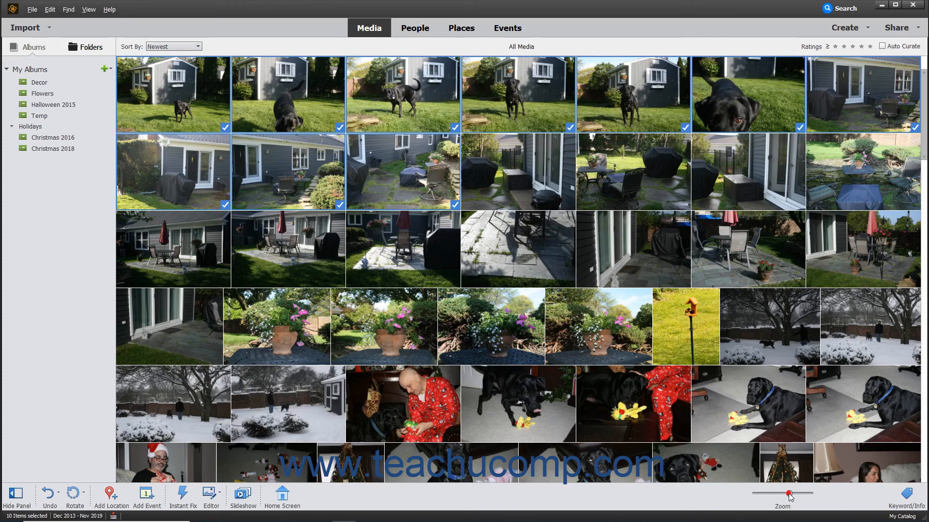
pyautogui.moveTo(790, 493); pyautogui.dragTo(787, 494)
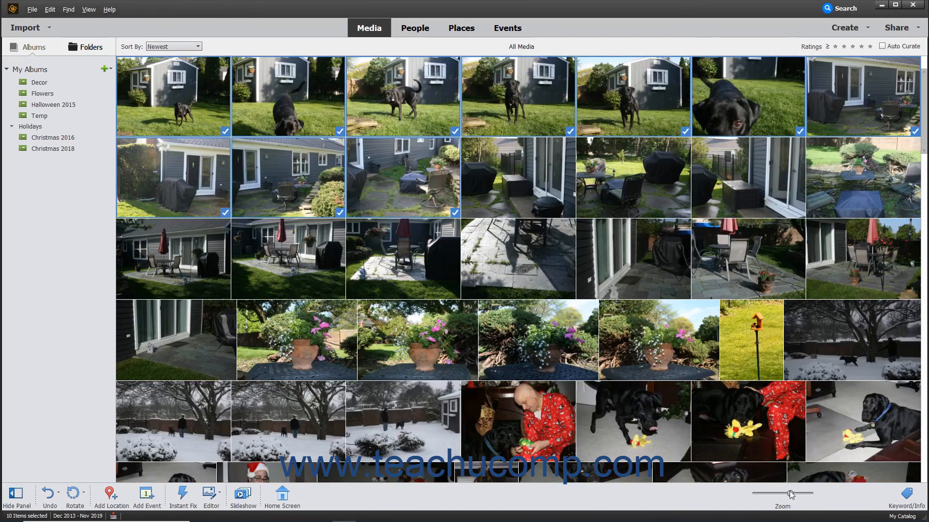
# Step: Examine the General, Metadata and History information of the night photo with the colored lights, and hide the information again
pyautogui.click(906, 496)
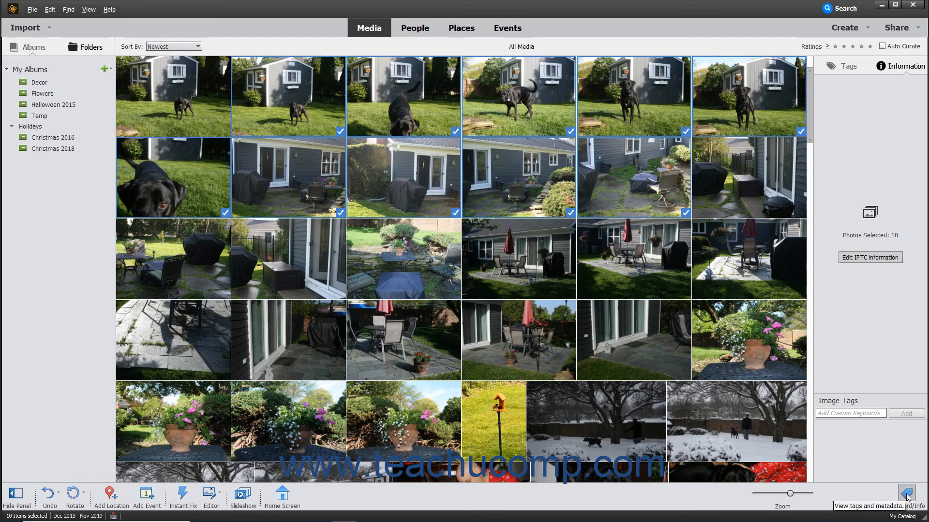
pyautogui.click(896, 69)
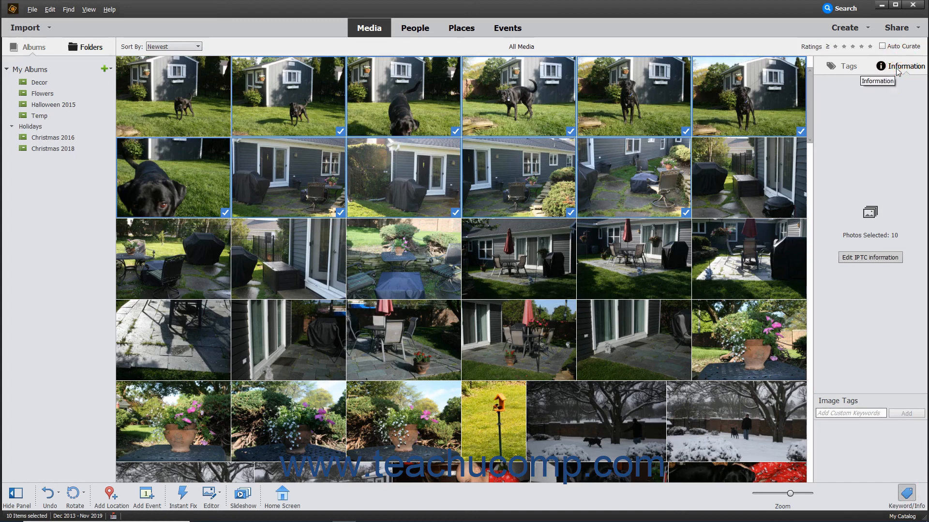
pyautogui.scroll(1, 615, 261)
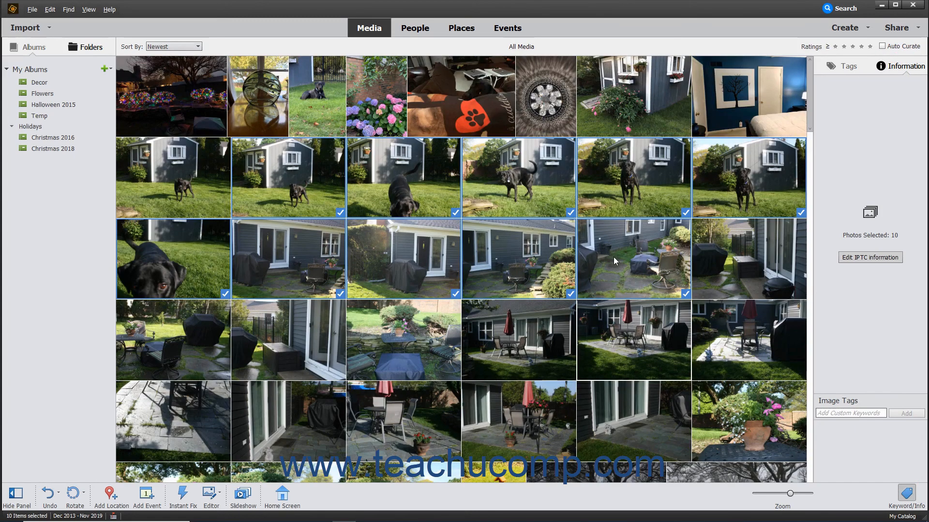
pyautogui.click(171, 98)
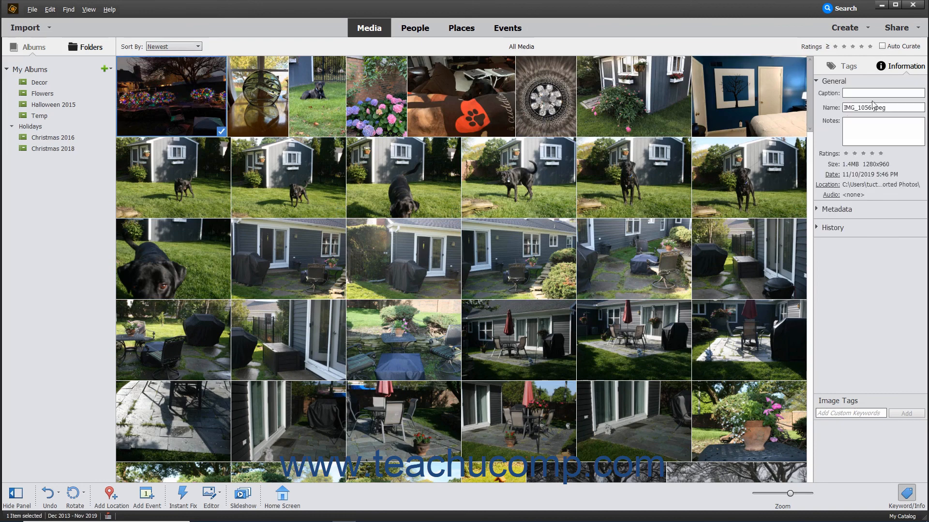
pyautogui.click(817, 81)
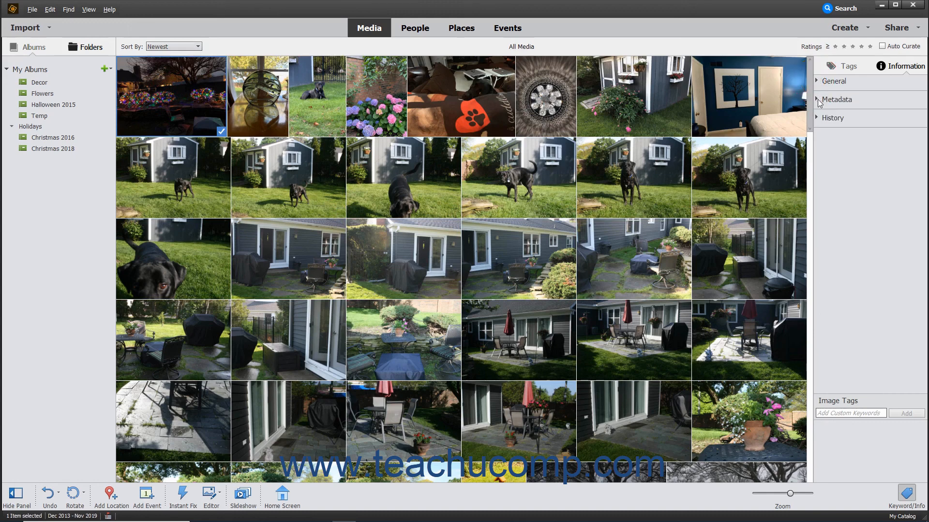
pyautogui.click(816, 99)
pyautogui.click(818, 226)
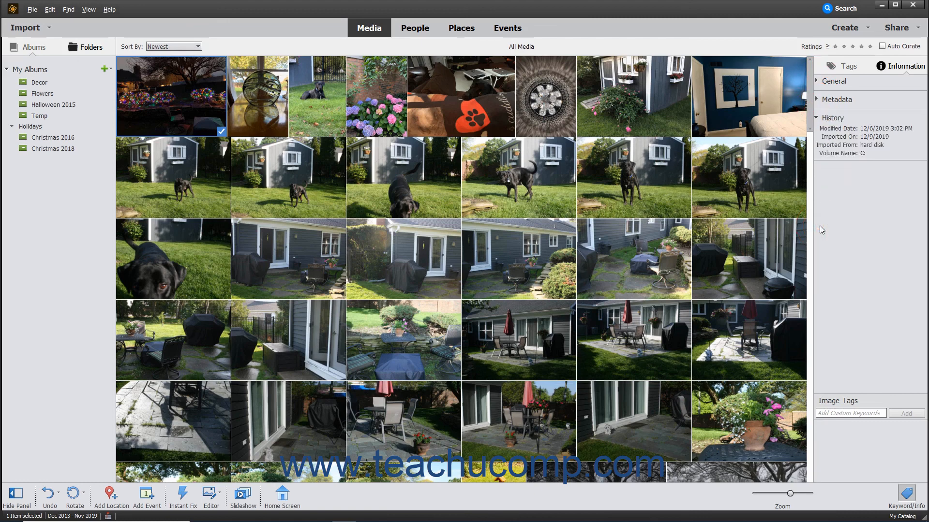
pyautogui.click(818, 82)
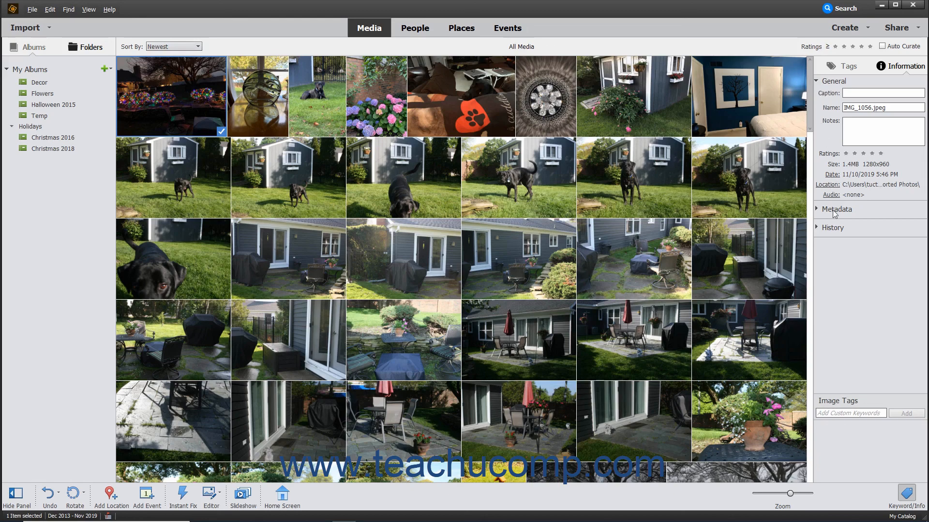
pyautogui.click(906, 492)
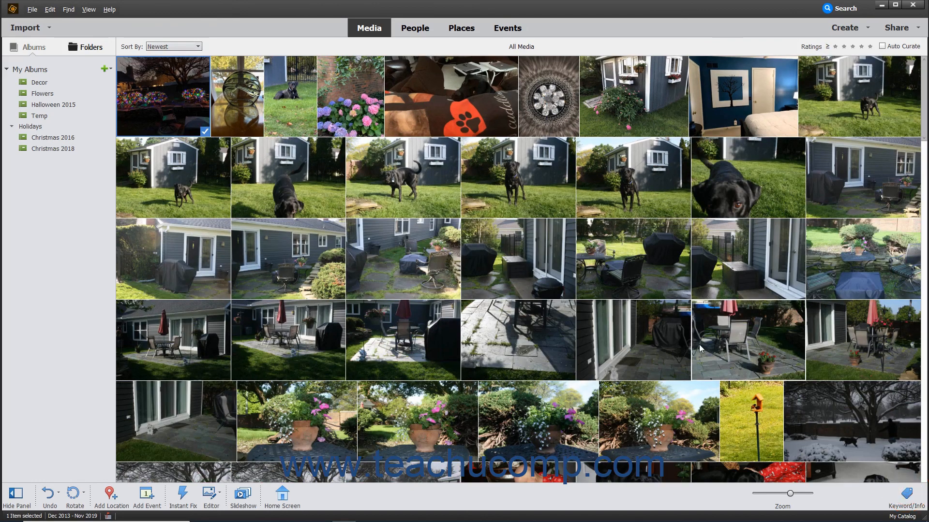